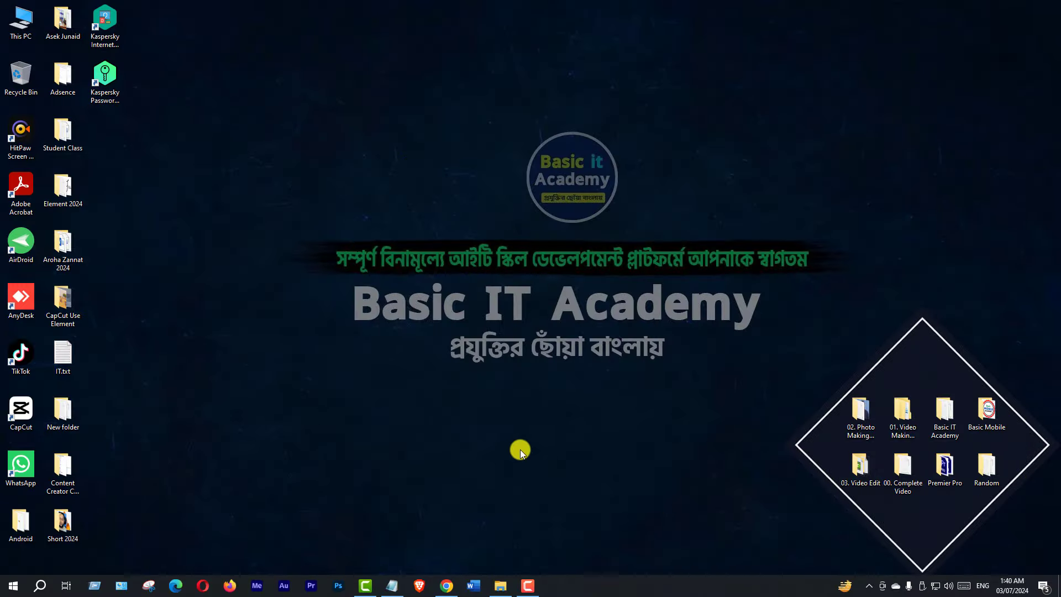
Launch Microsoft Word from the taskbar.
click(474, 585)
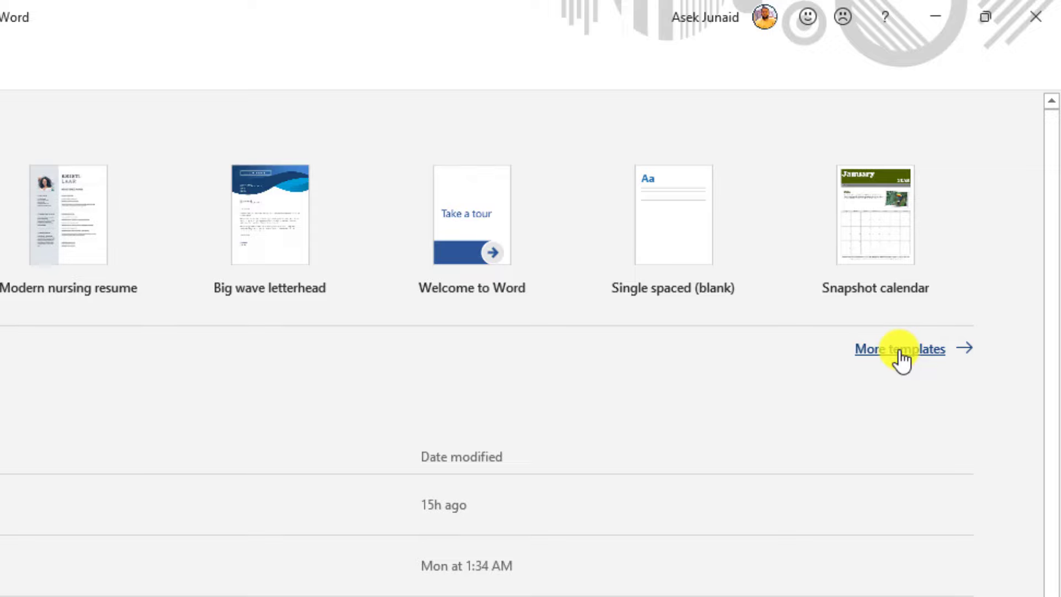
Go to More templates to show the full template gallery.
click(901, 353)
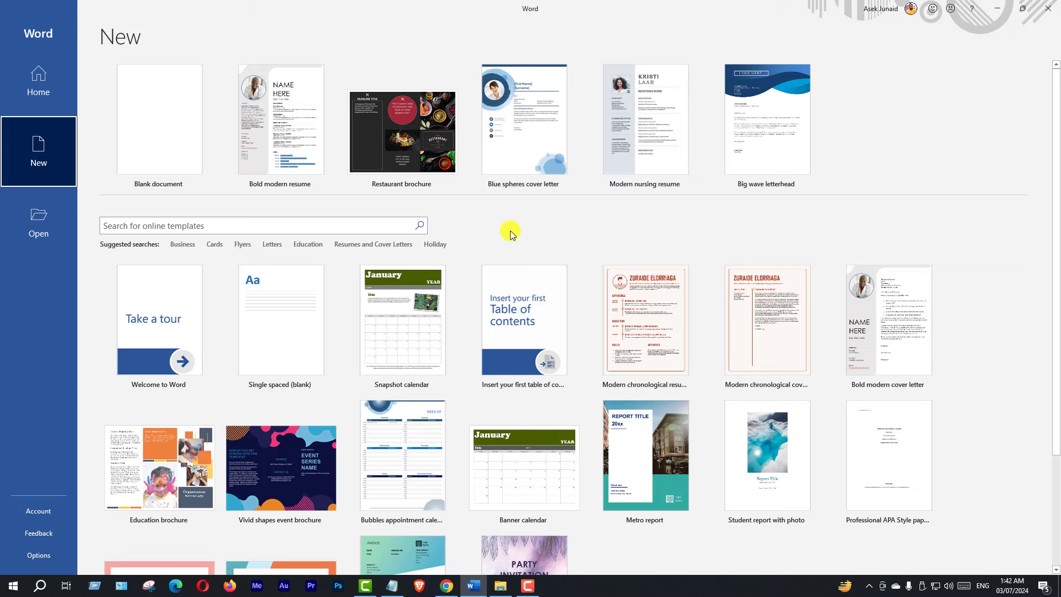
Browse the Resumes and Cover Letters templates and preview the Bold modern resume.
click(364, 246)
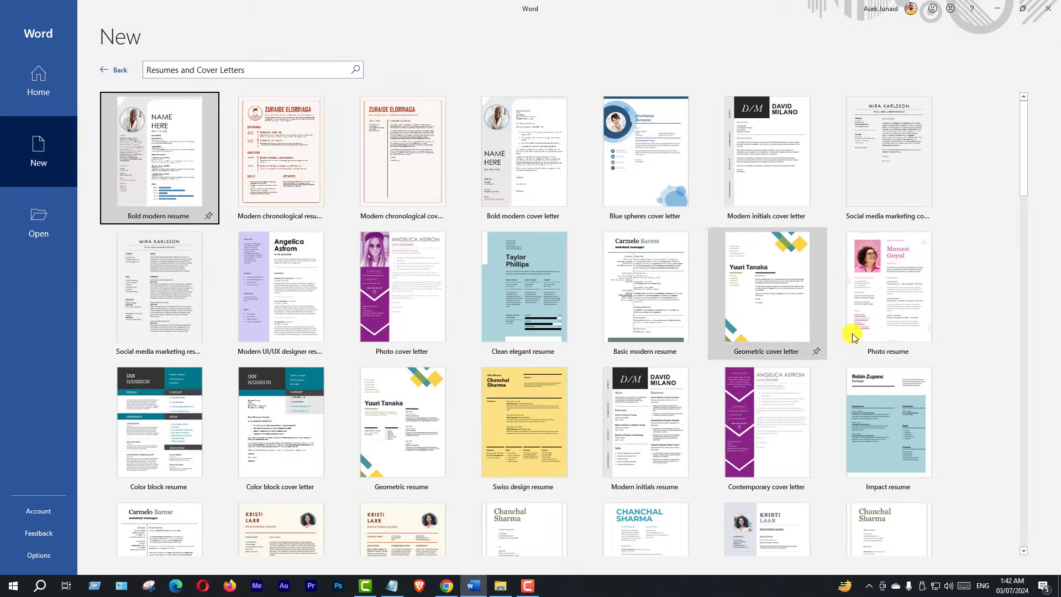
mouse_move(1023, 155)
mouse_down()
mouse_move(1010, 481)
mouse_move(975, 126)
mouse_up()
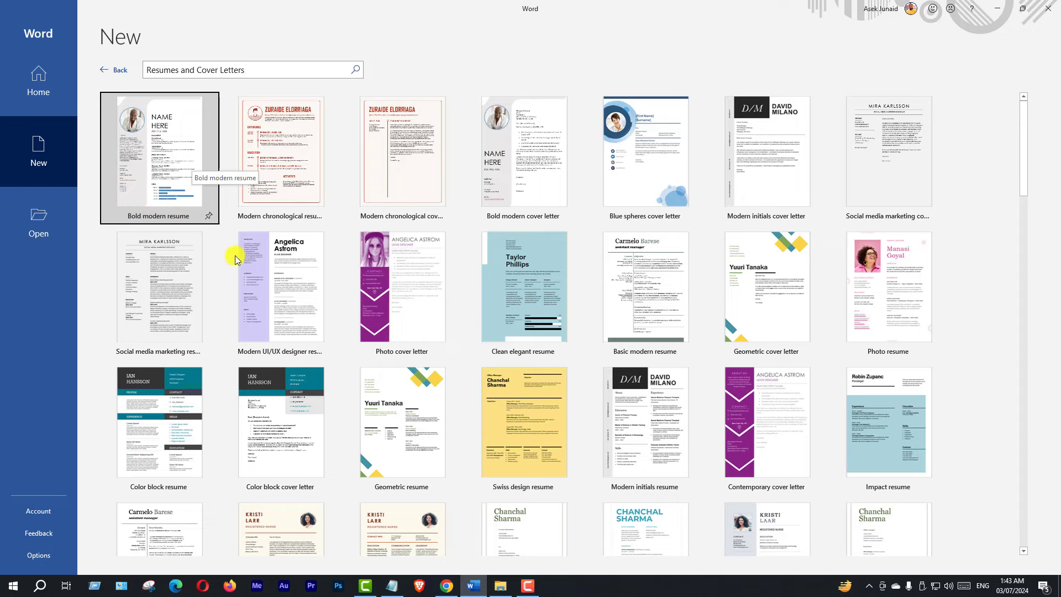
scroll(360, 374, down, 3)
scroll(284, 386, down, 3)
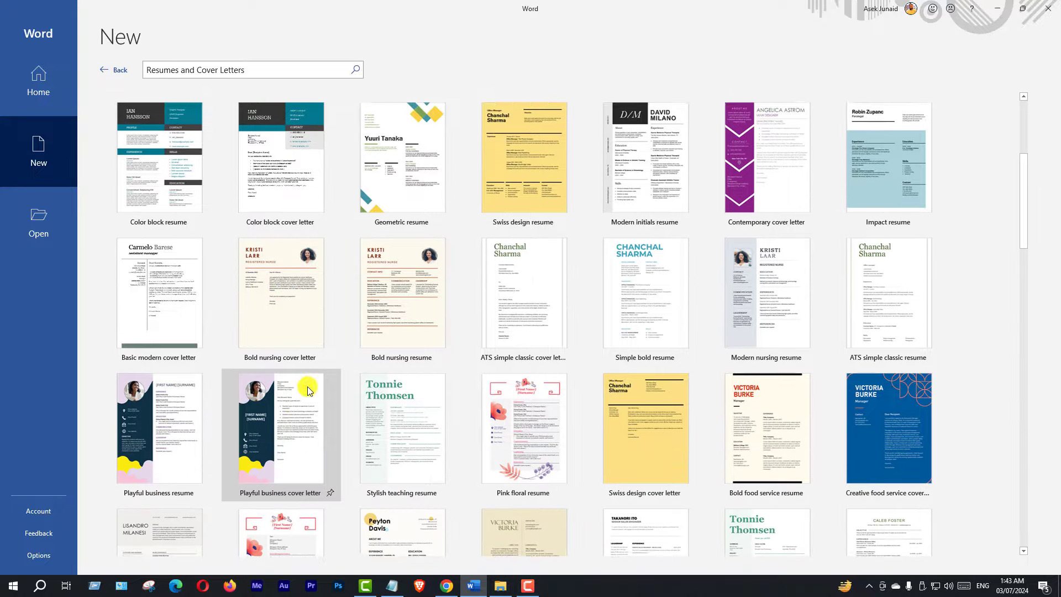
scroll(373, 399, up, 5)
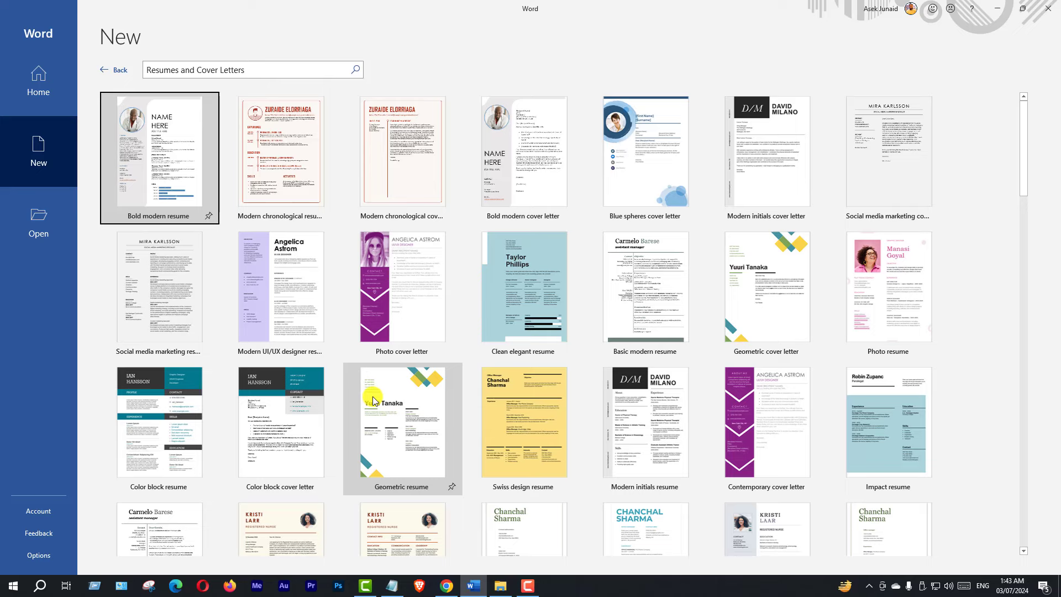
click(168, 153)
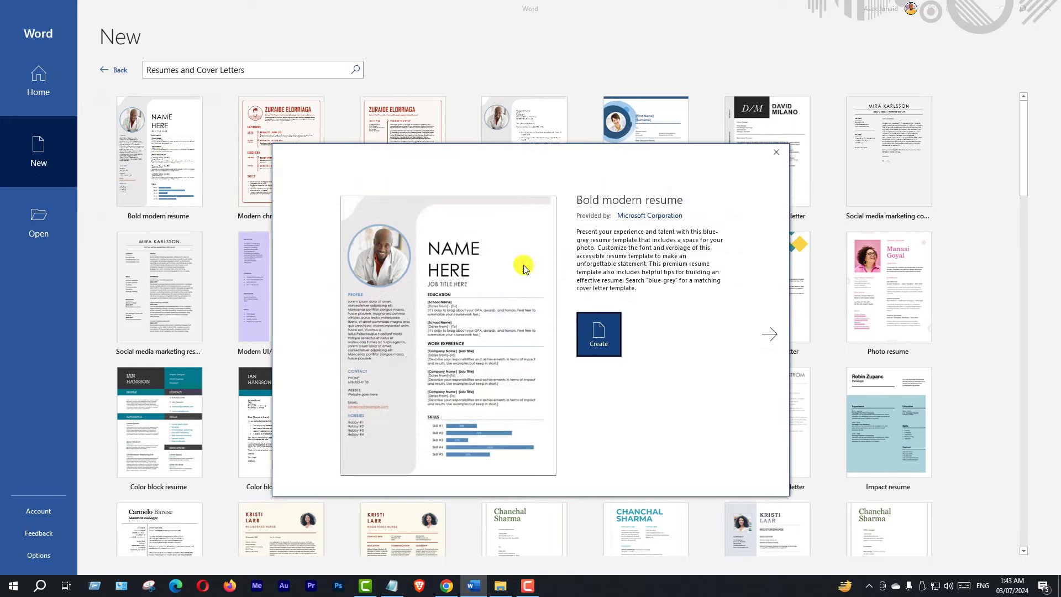
Create a document from the Bold modern resume template and look over its sample content.
click(601, 338)
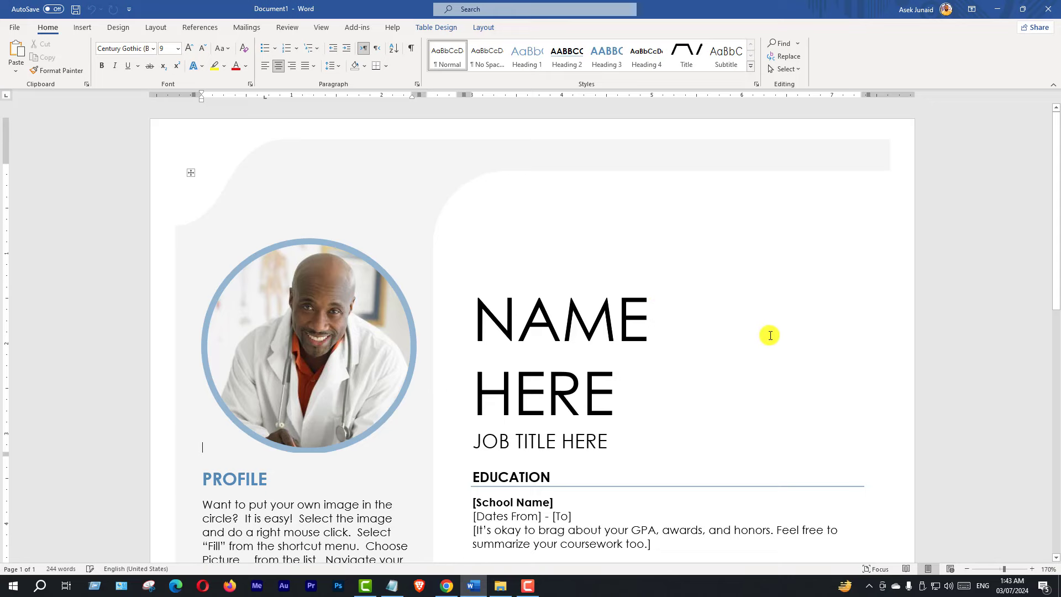
scroll(772, 336, down, 2)
scroll(772, 335, down, 3)
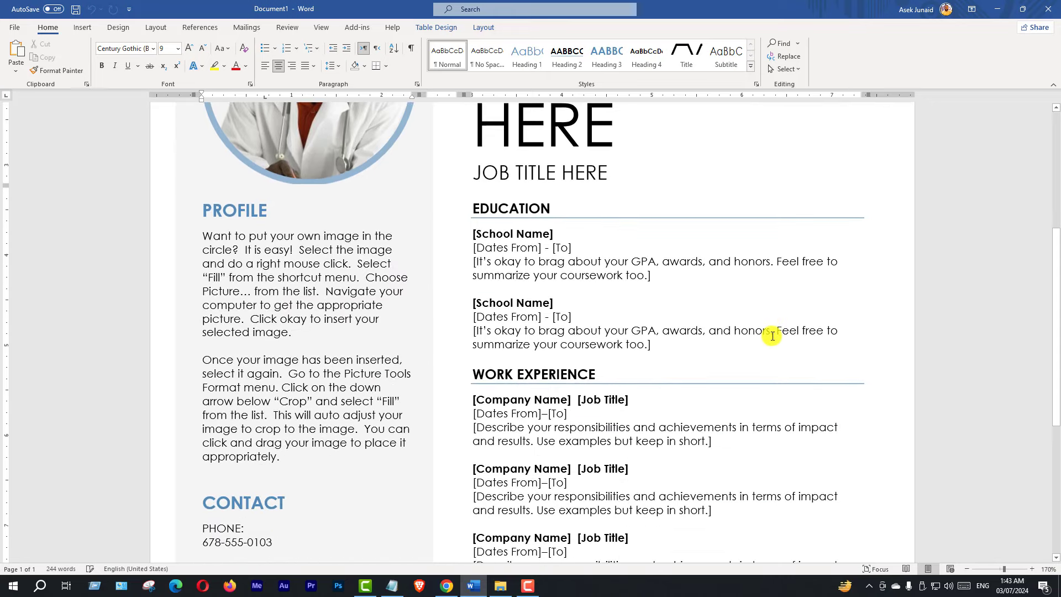
scroll(772, 335, down, 3)
scroll(772, 335, down, 2)
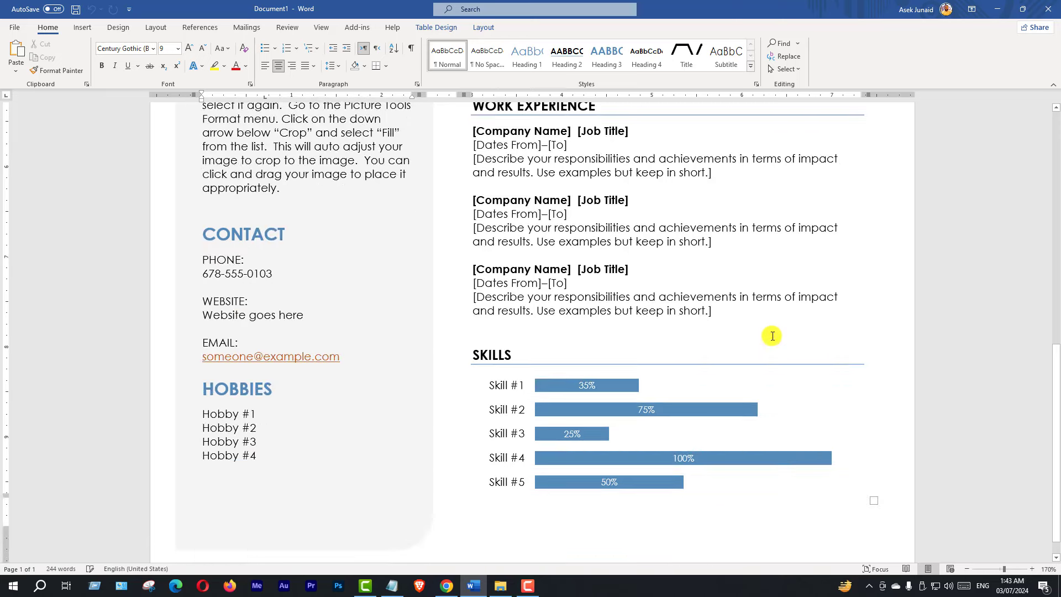
scroll(772, 336, up, 6)
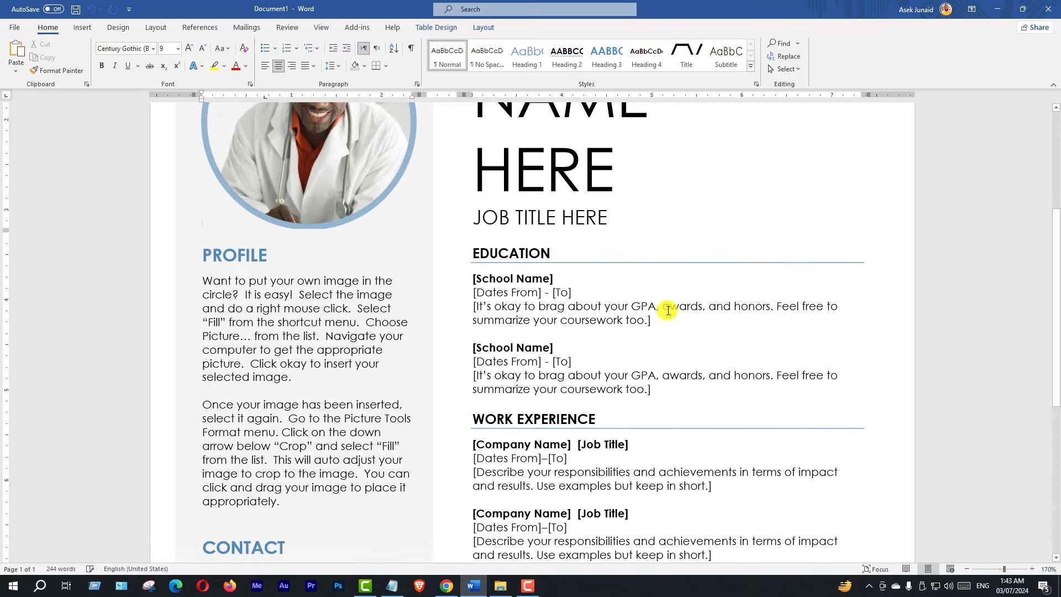
click(559, 307)
drag(539, 307, 681, 307)
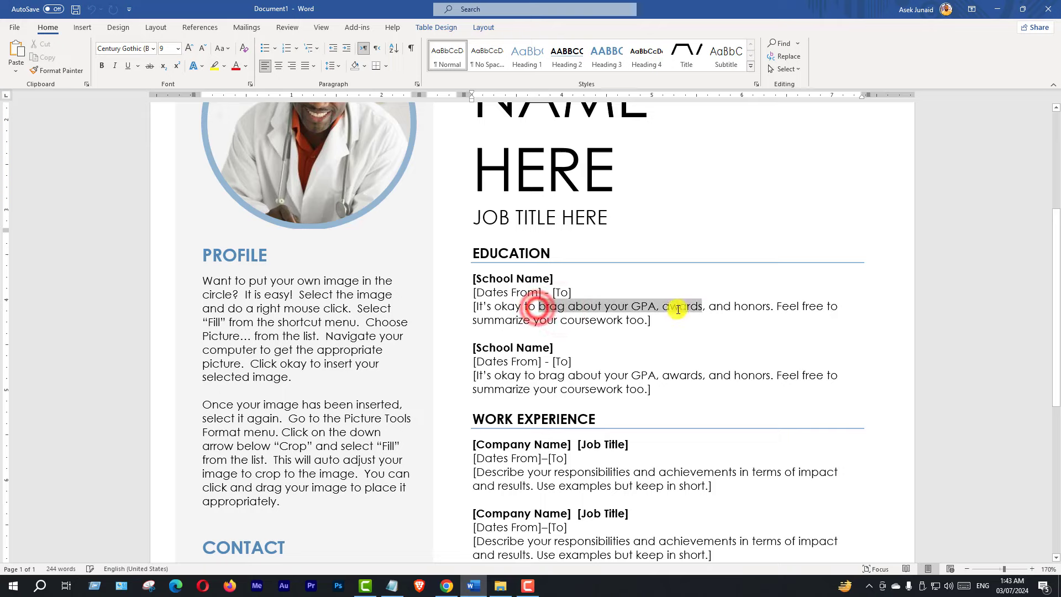
click(682, 309)
scroll(552, 331, up, 2)
scroll(531, 321, up, 2)
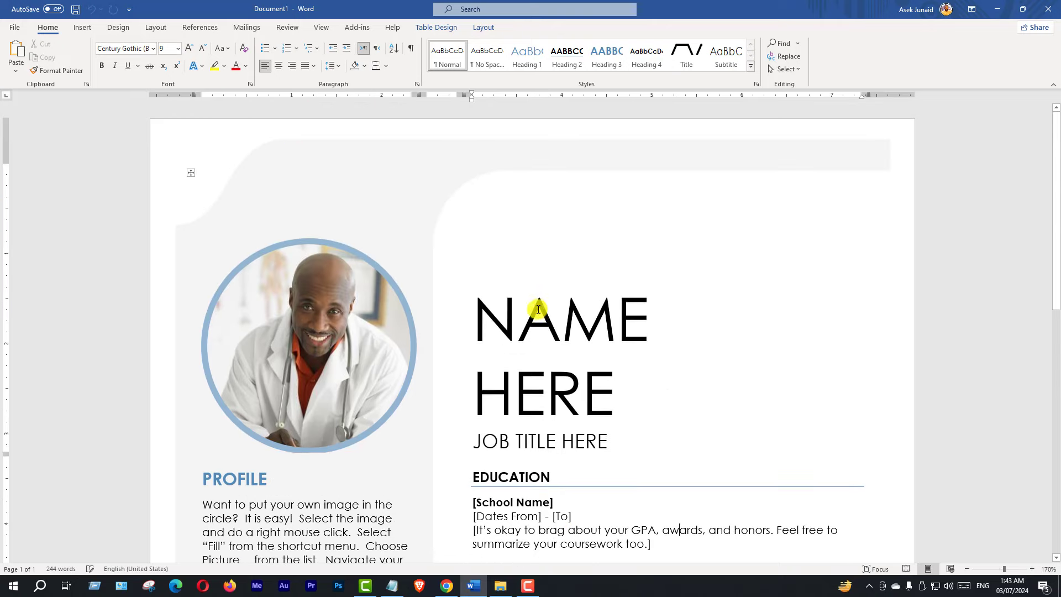
Replace the NAME HERE title with the owner's full name.
triple_click(537, 312)
text(ASE)
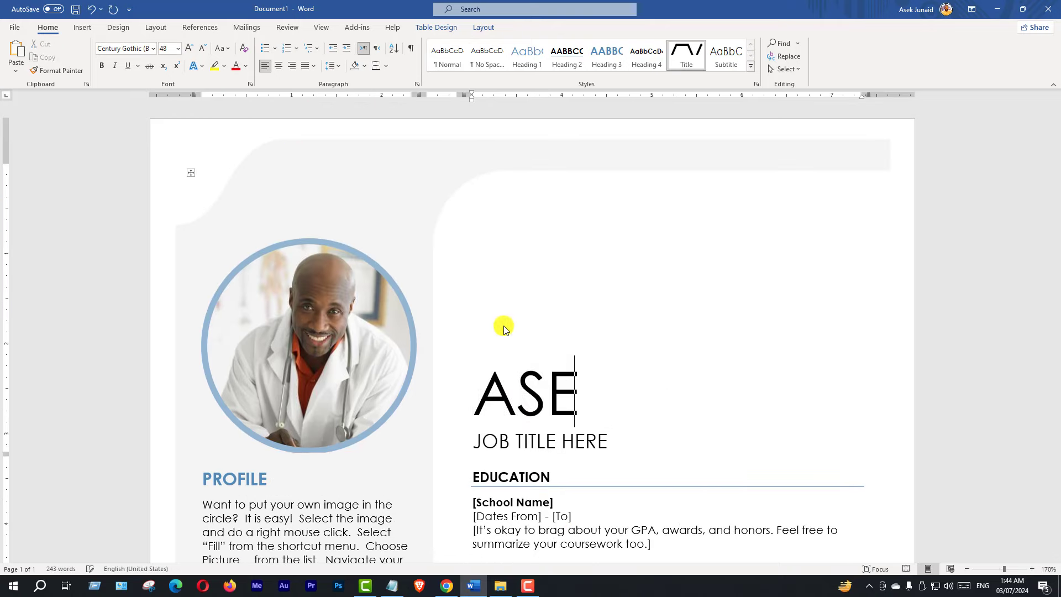
text(K J)
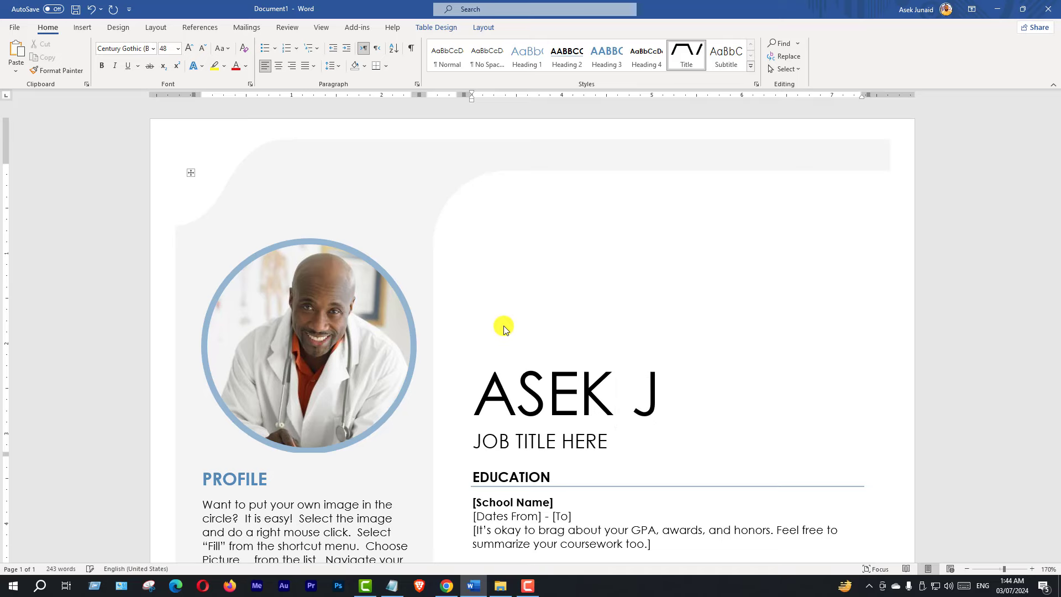
text(UNAID)
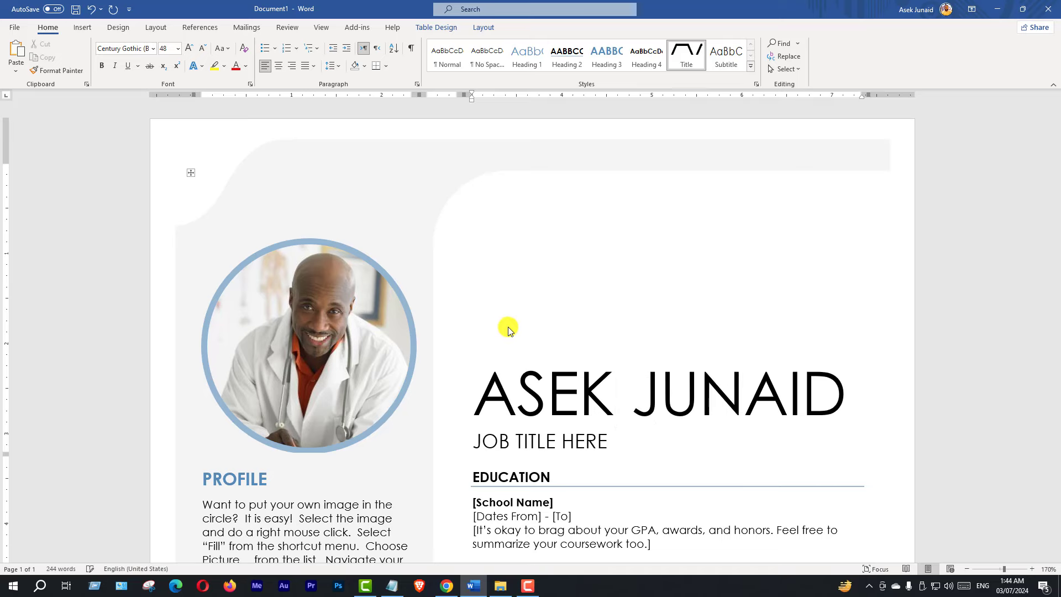
scroll(545, 351, down, 3)
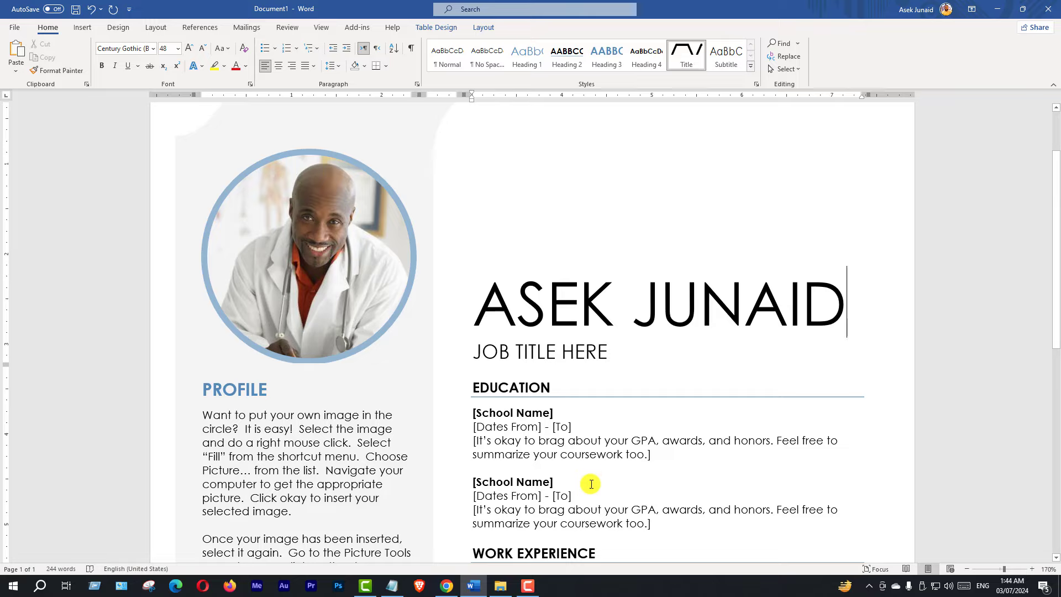
scroll(592, 484, down, 2)
scroll(593, 476, down, 4)
scroll(592, 472, up, 6)
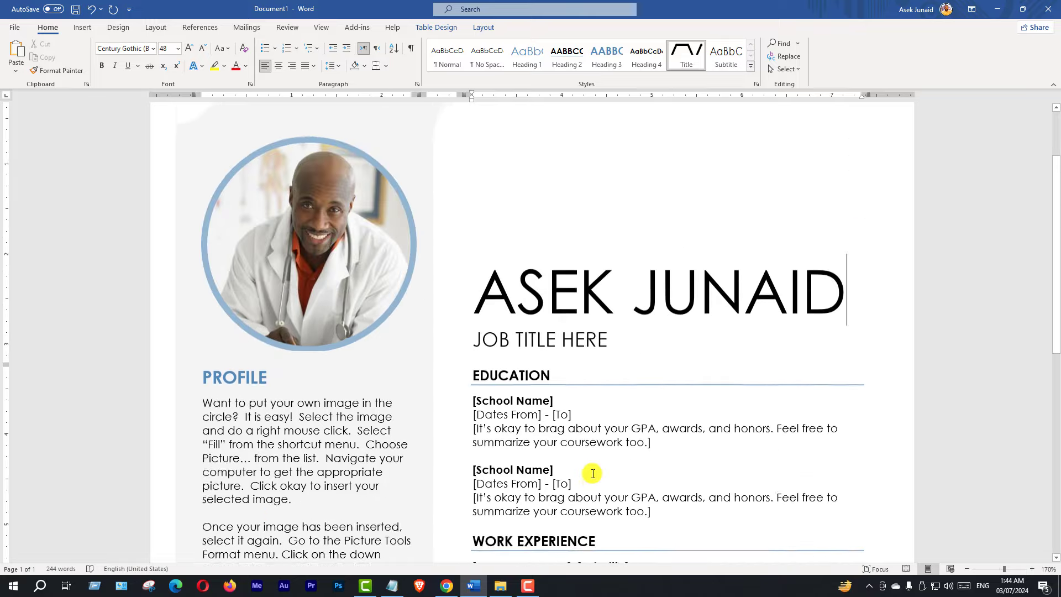
scroll(593, 474, down, 1)
scroll(592, 473, down, 3)
scroll(592, 472, up, 5)
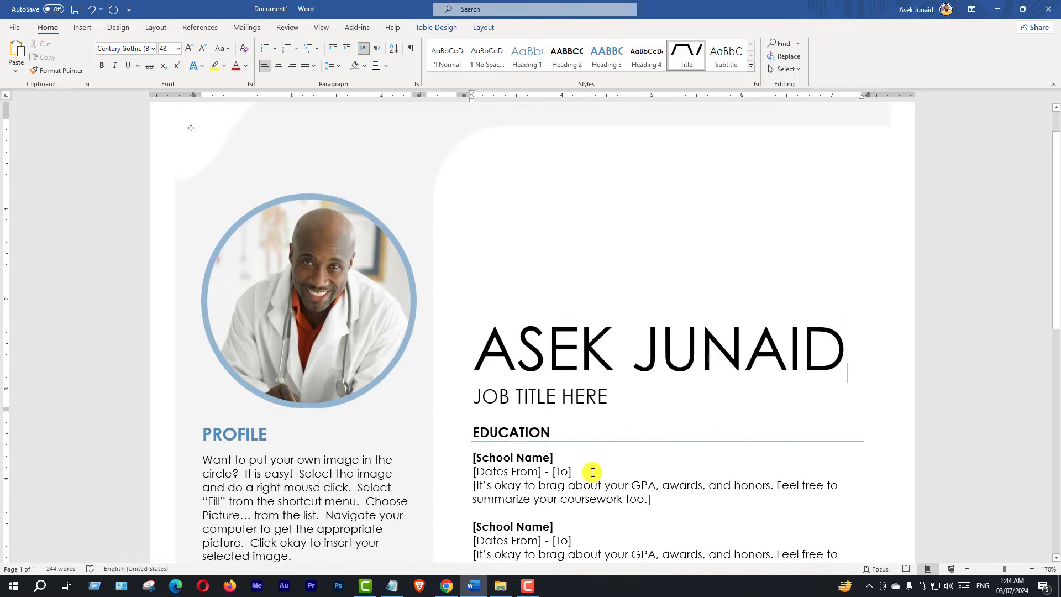
Select the template's sample photo and show the Insert Pictures source options.
click(334, 306)
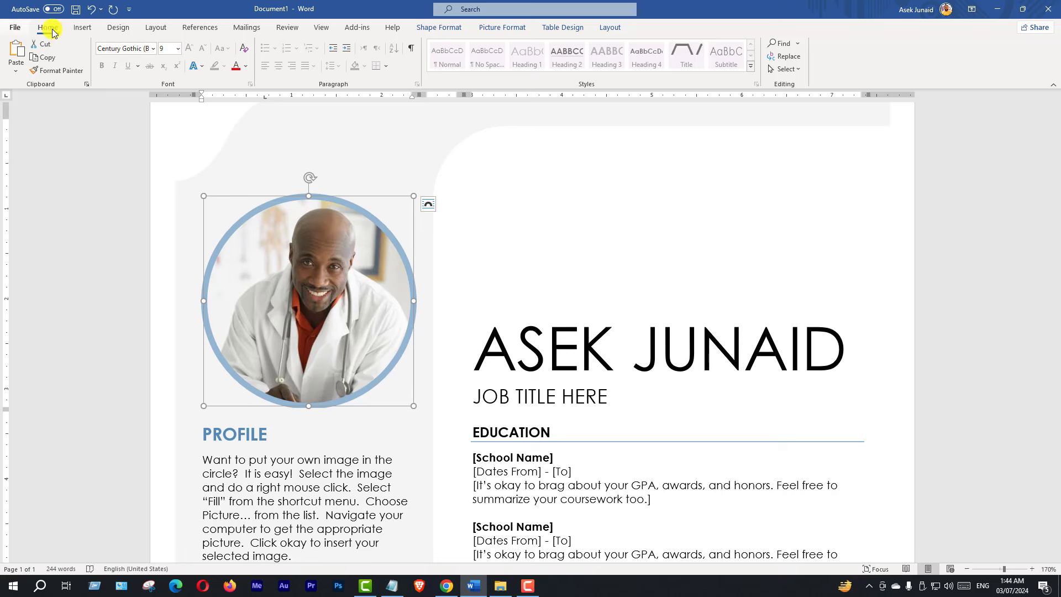
click(82, 28)
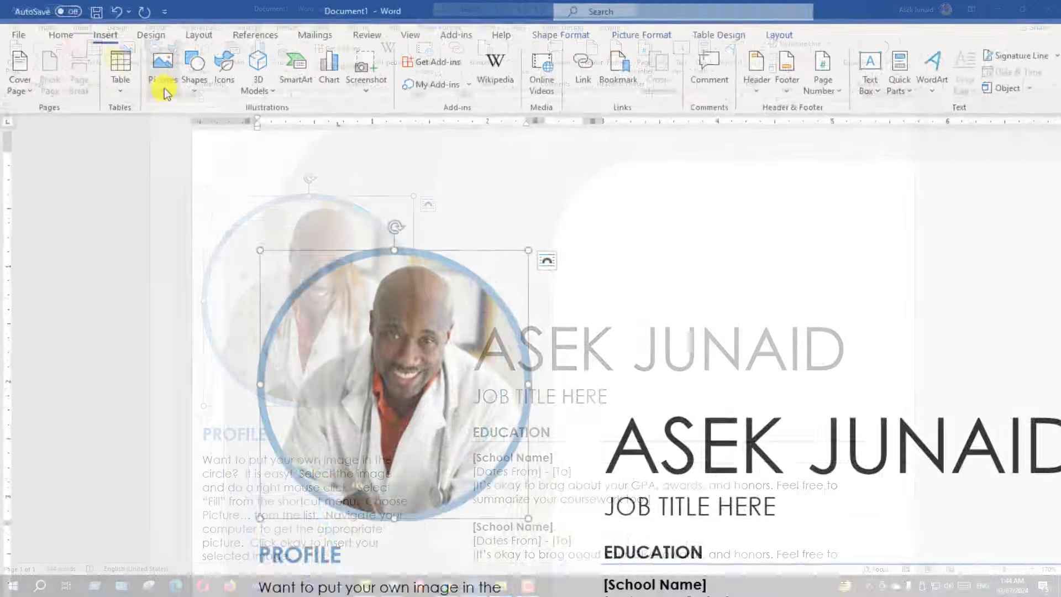
click(164, 88)
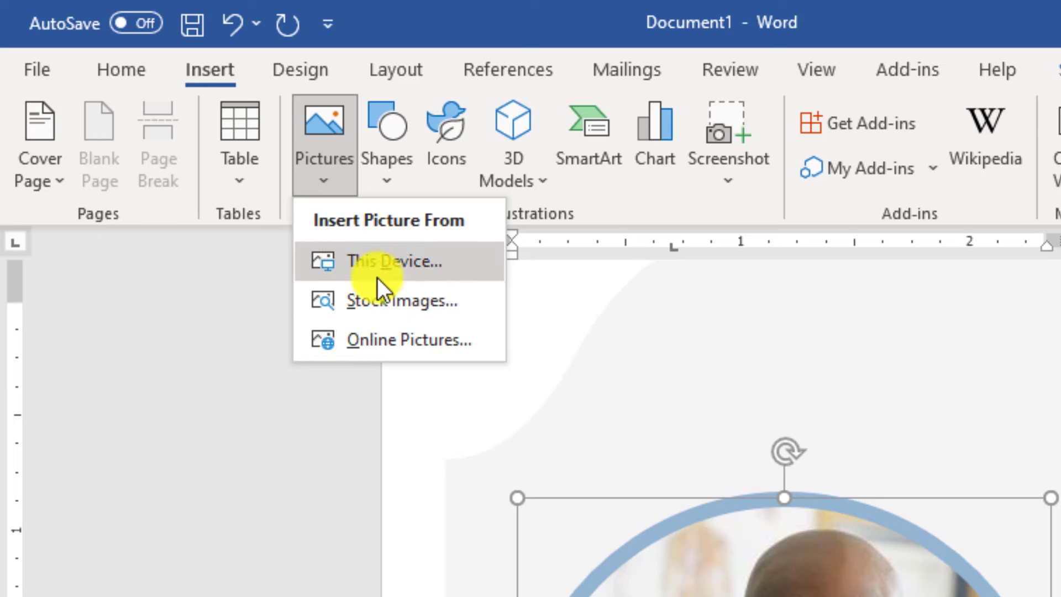
Insert 00. 800-800.jpg from the Desktop's Element 2024 folder into the resume.
click(413, 261)
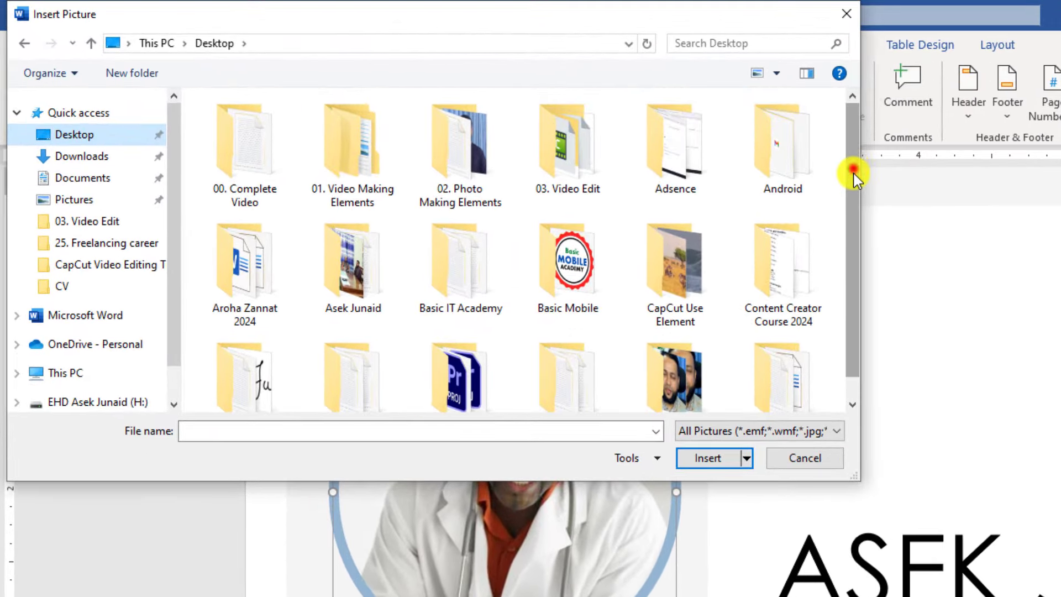
drag(854, 177, 856, 213)
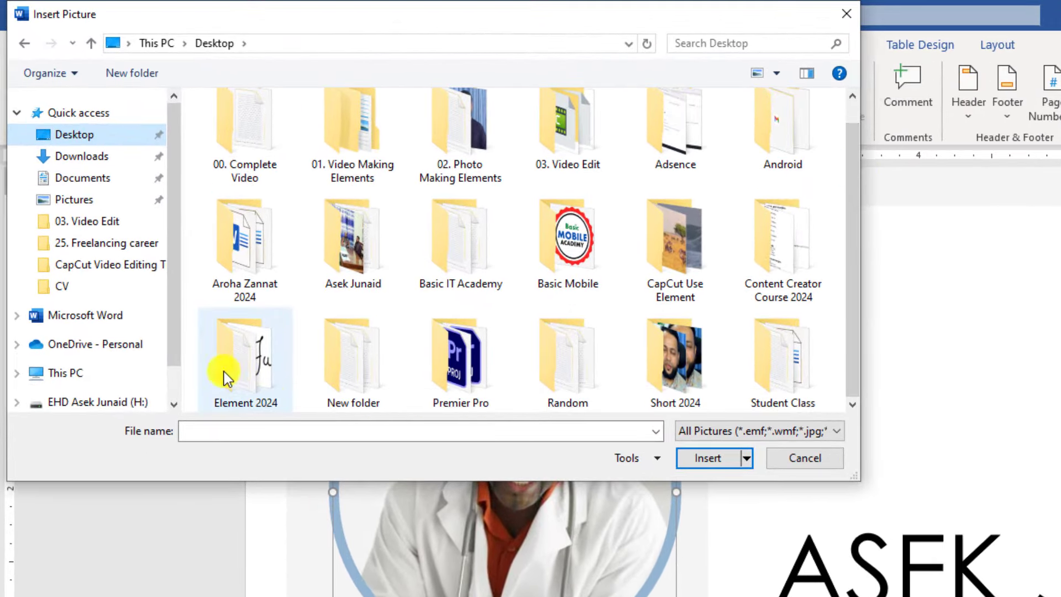
double_click(244, 359)
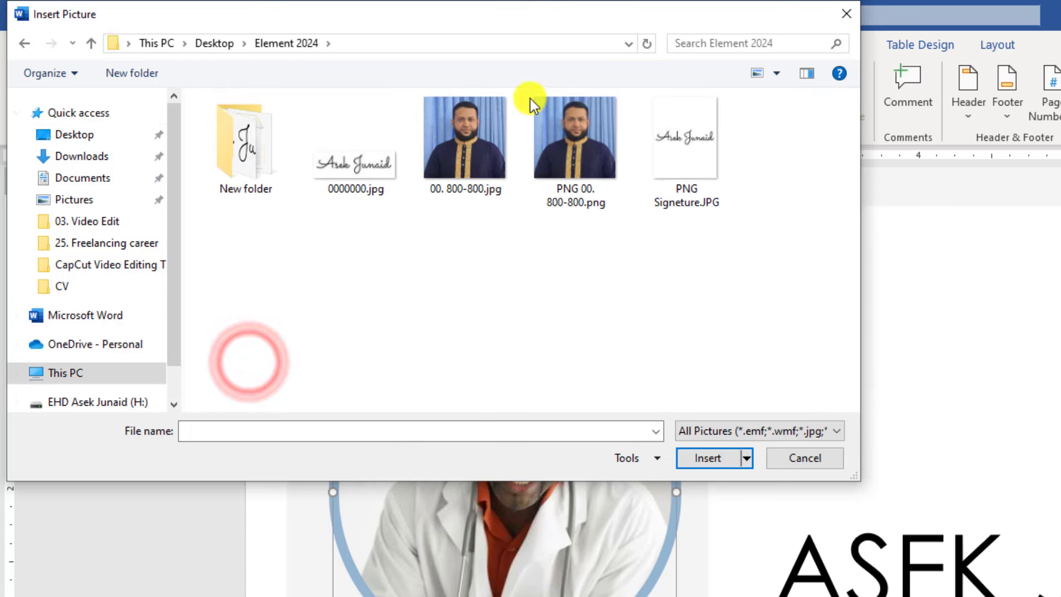
click(470, 138)
click(708, 458)
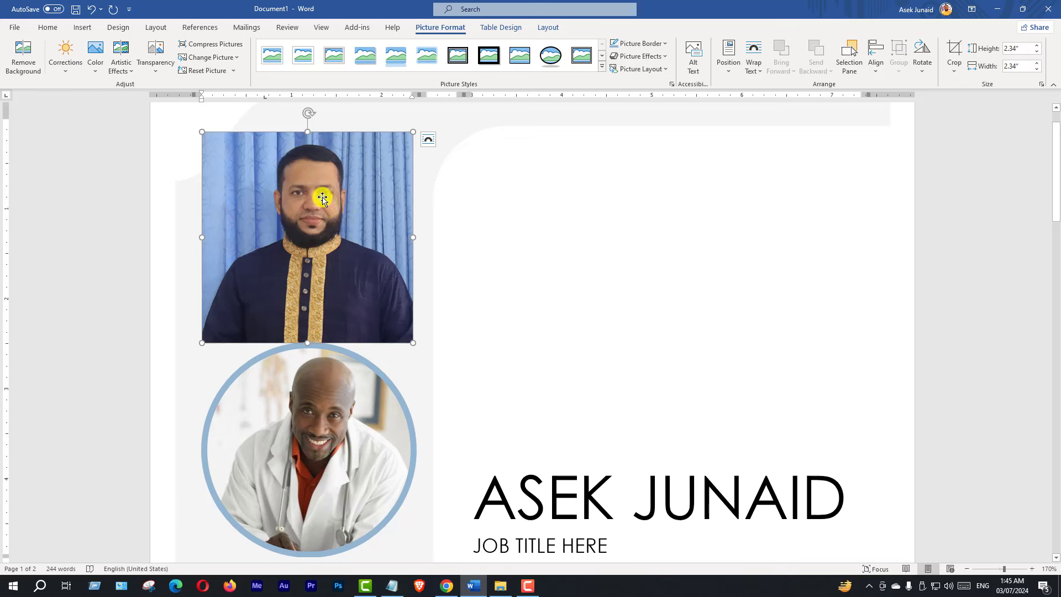
click(322, 198)
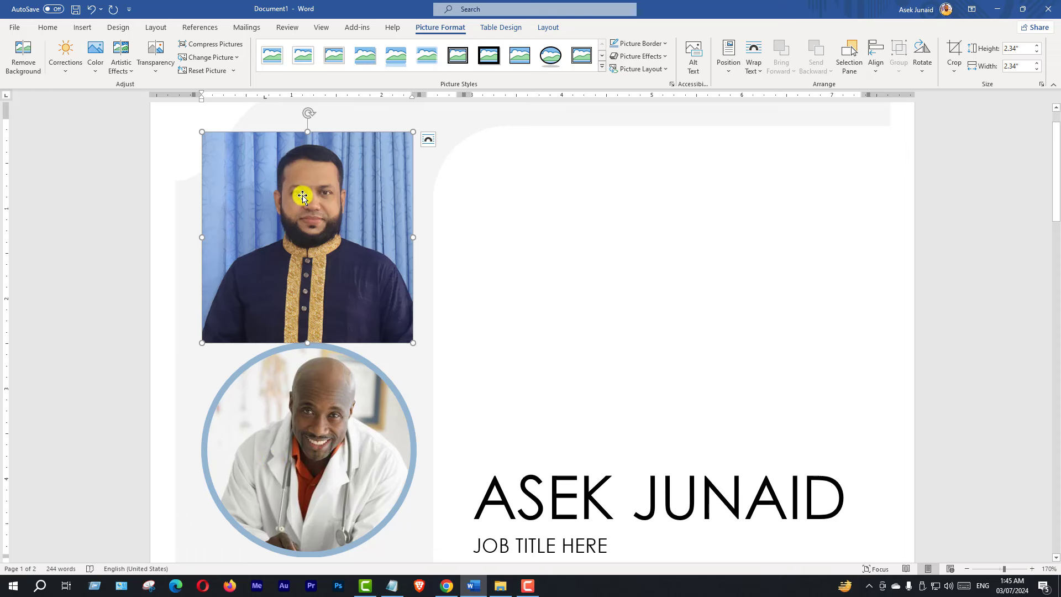
drag(304, 195, 445, 250)
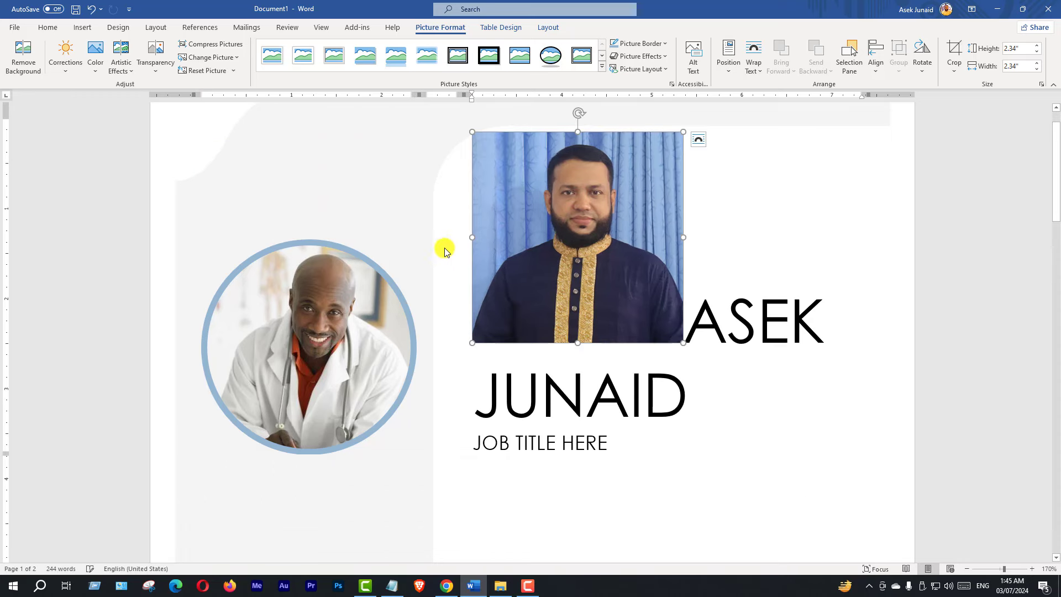
key(ctrl+z)
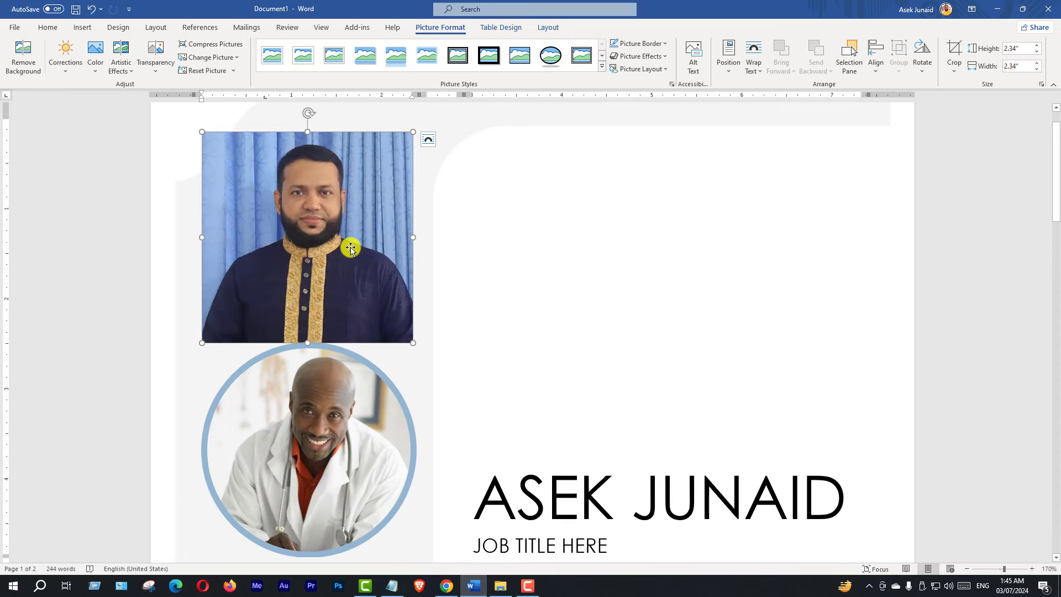
click(479, 226)
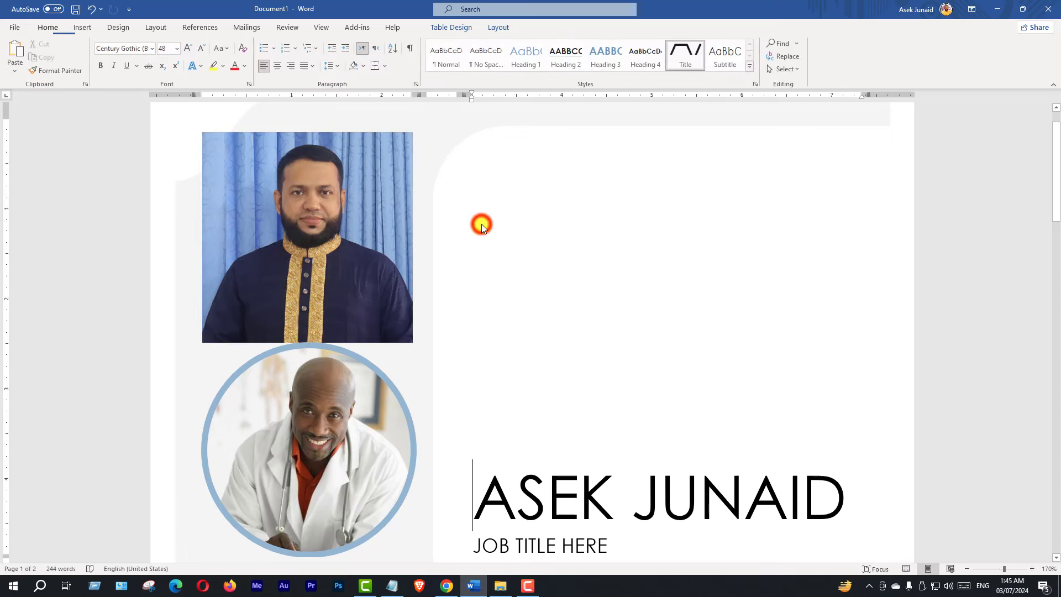
click(353, 209)
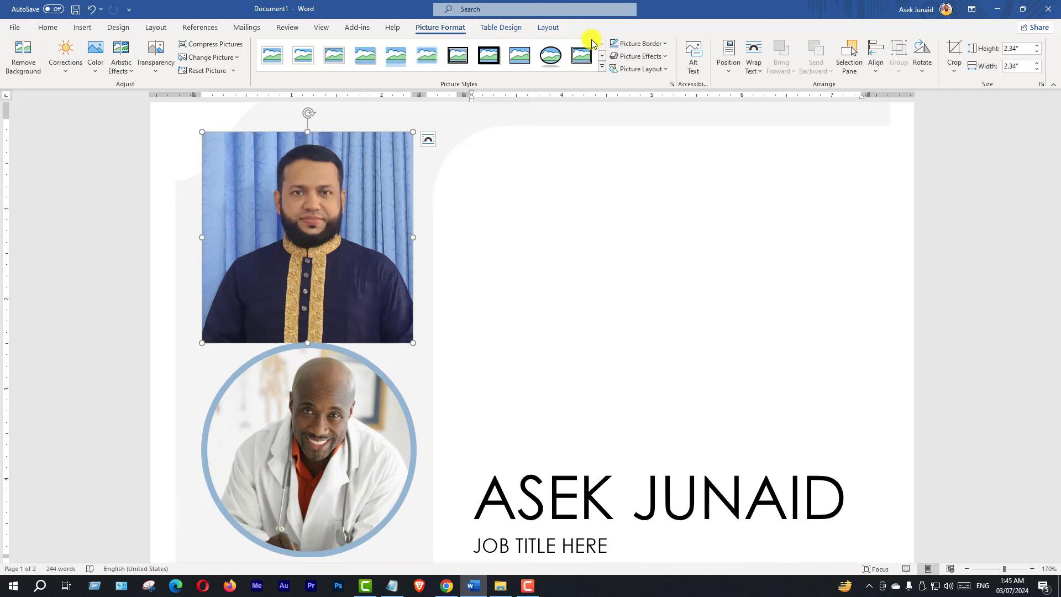
Set the photo to In Front of Text wrapping and drag it into the right column.
click(759, 75)
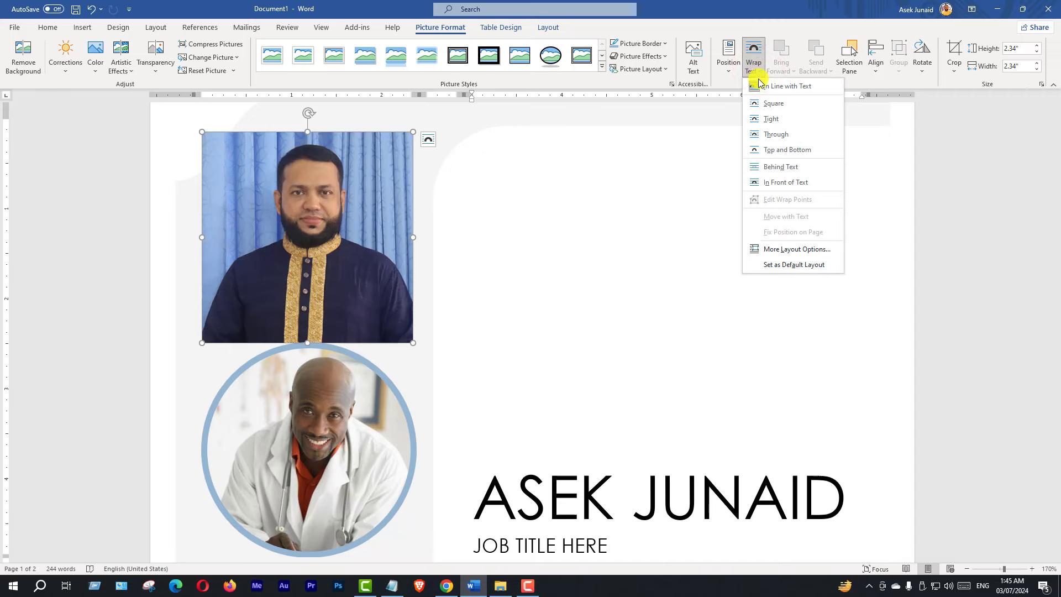
click(785, 185)
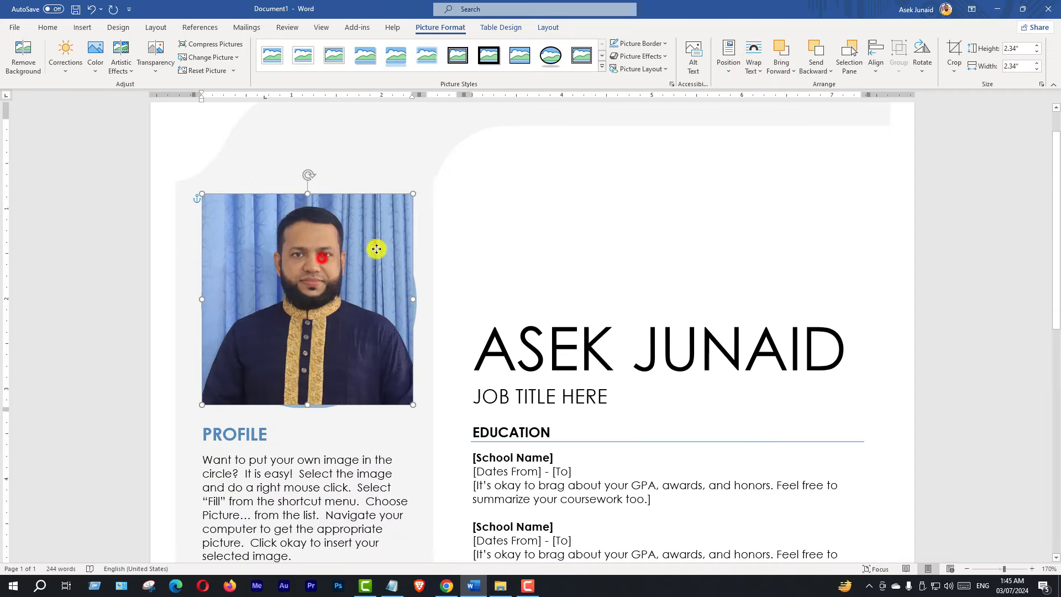
mouse_move(376, 249)
mouse_down()
mouse_move(619, 299)
mouse_move(687, 348)
mouse_move(687, 337)
mouse_up()
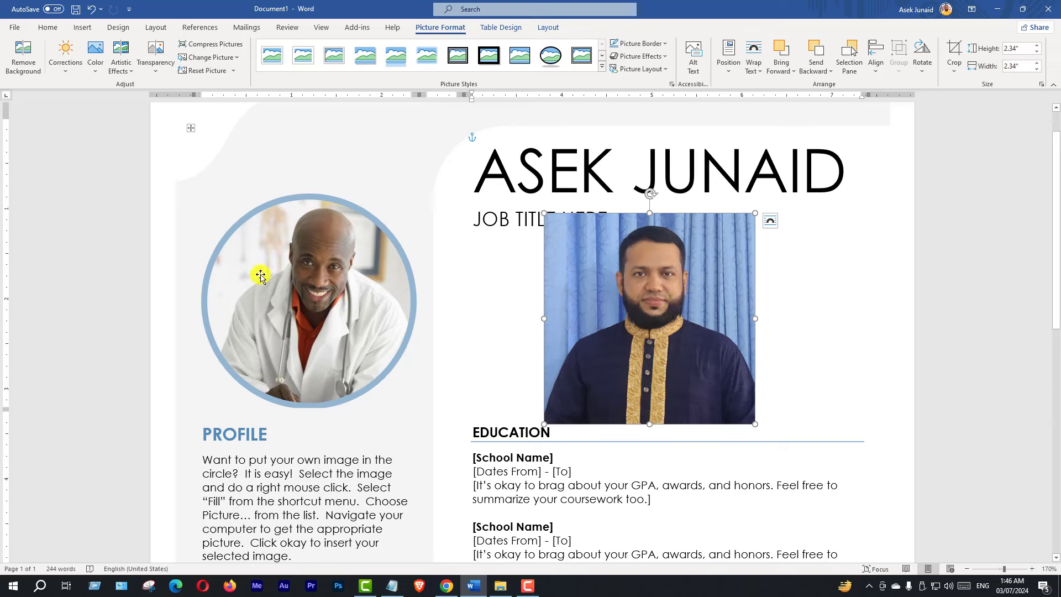
Reselect the portrait photo now sitting in the right column.
click(299, 281)
click(602, 301)
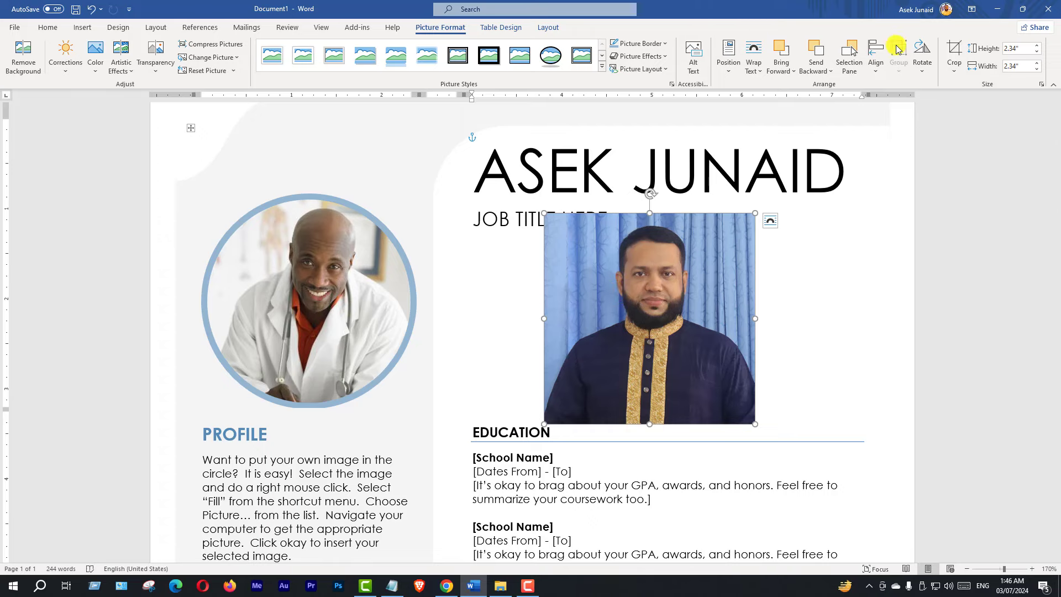
click(850, 307)
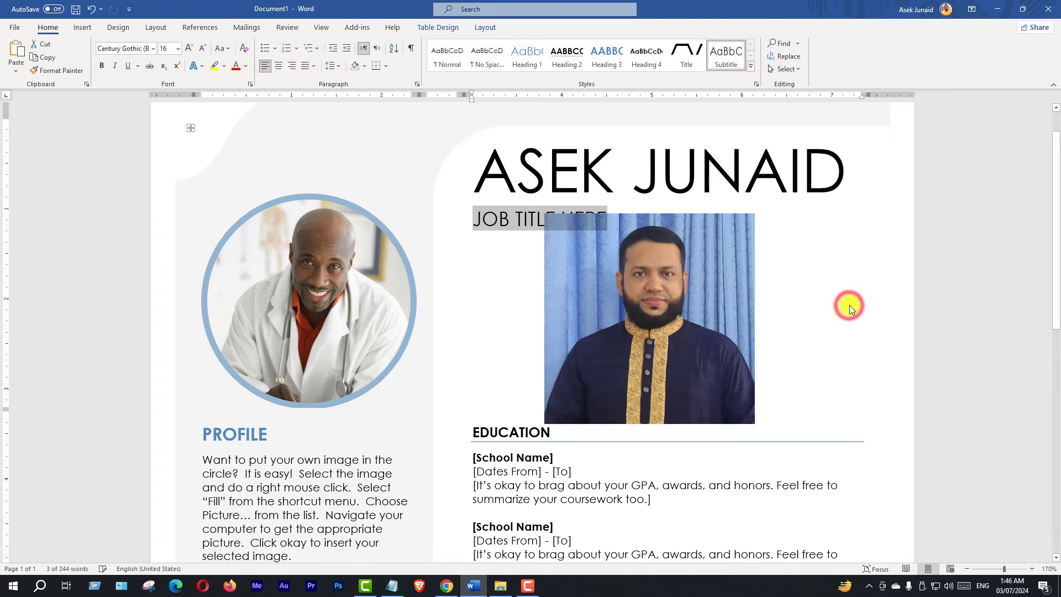
click(699, 305)
click(835, 307)
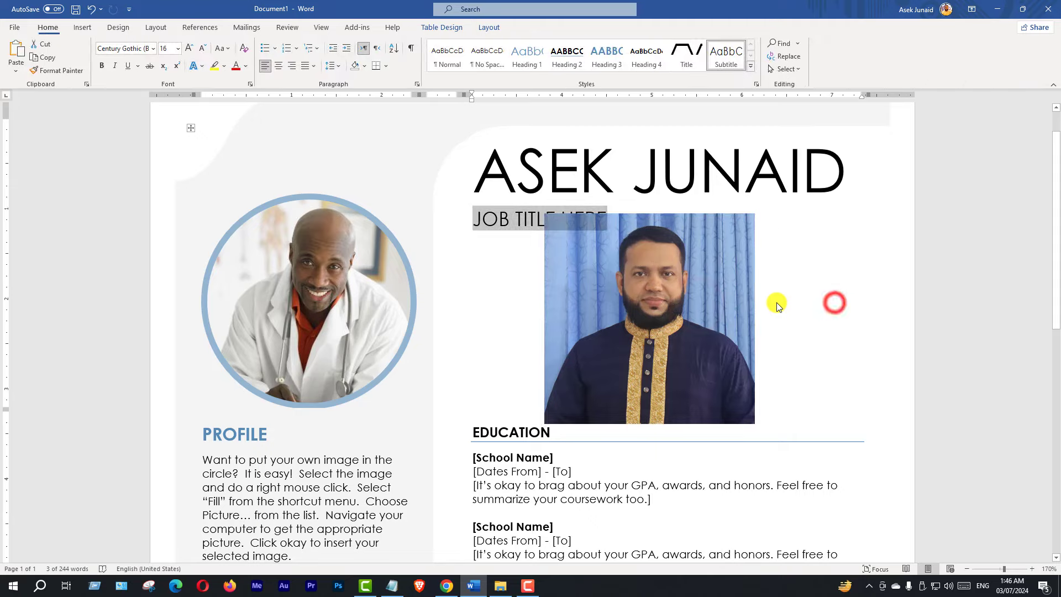
click(656, 297)
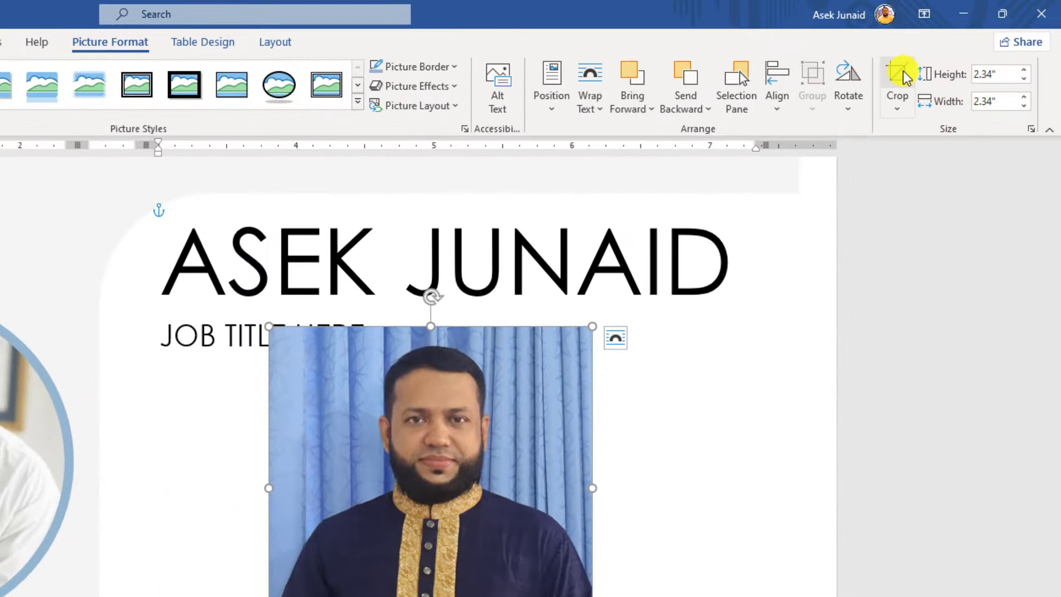
Crop the portrait to an Oval, move it up-left, and select the sample doctor photo.
click(891, 108)
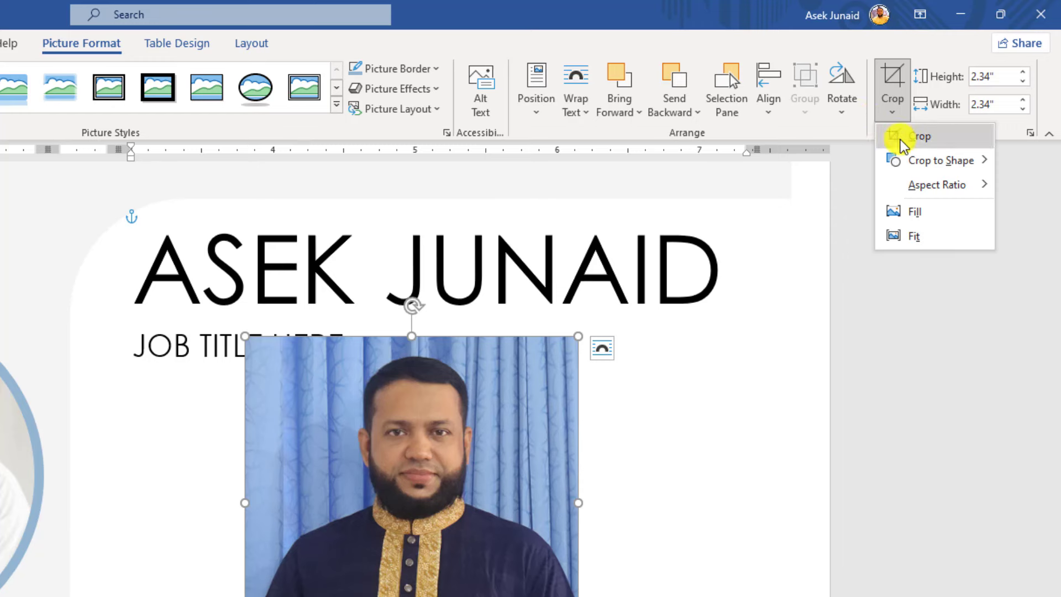
mouse_move(984, 101)
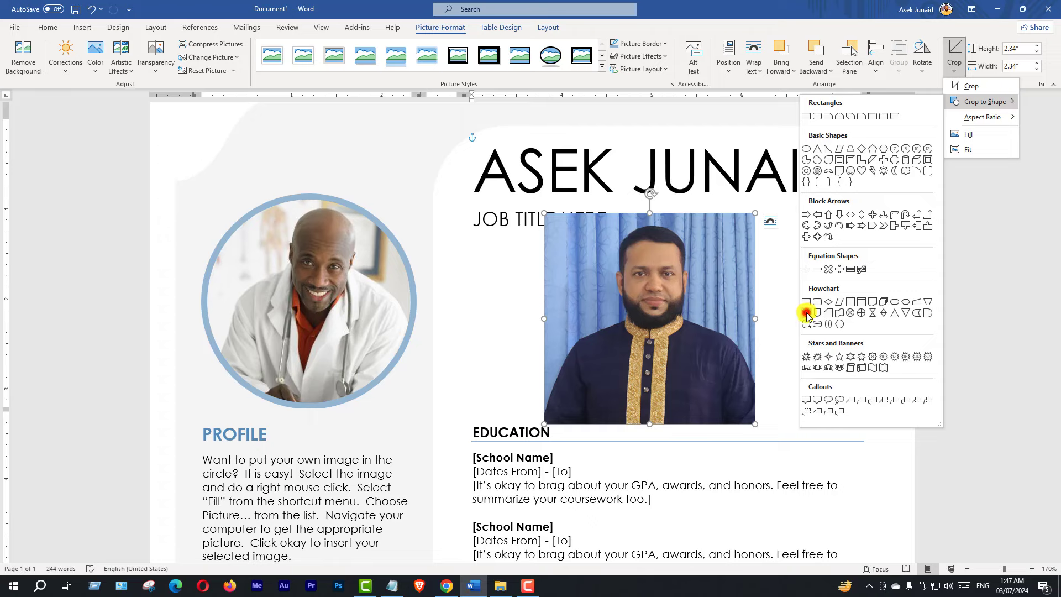
click(807, 315)
drag(666, 313, 538, 289)
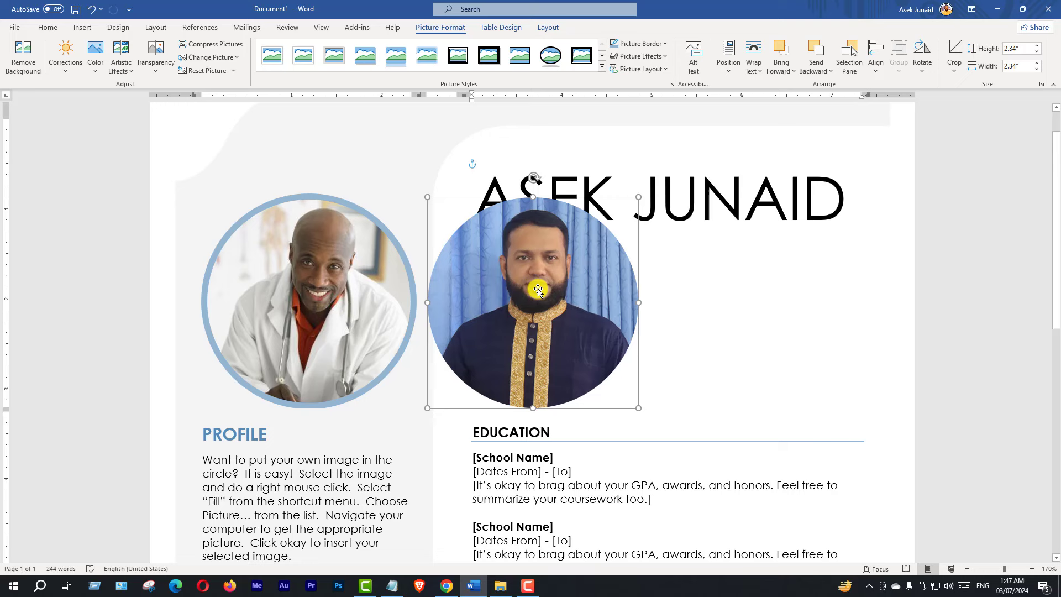
click(360, 298)
Delete the doctor photo and fit the circular portrait into the left column at 2.16 inches.
key(Delete)
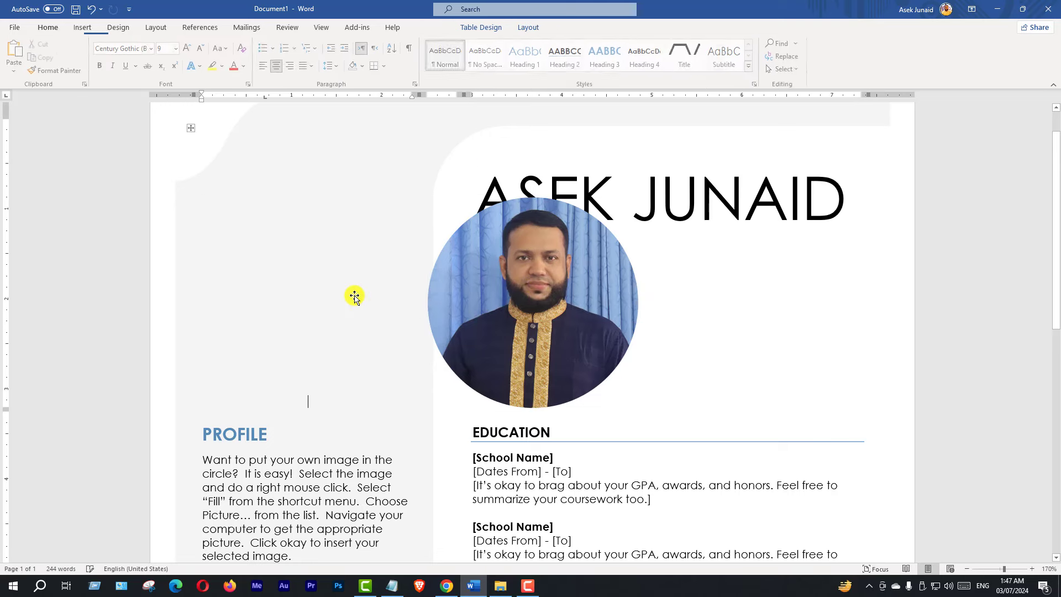
drag(438, 300, 293, 292)
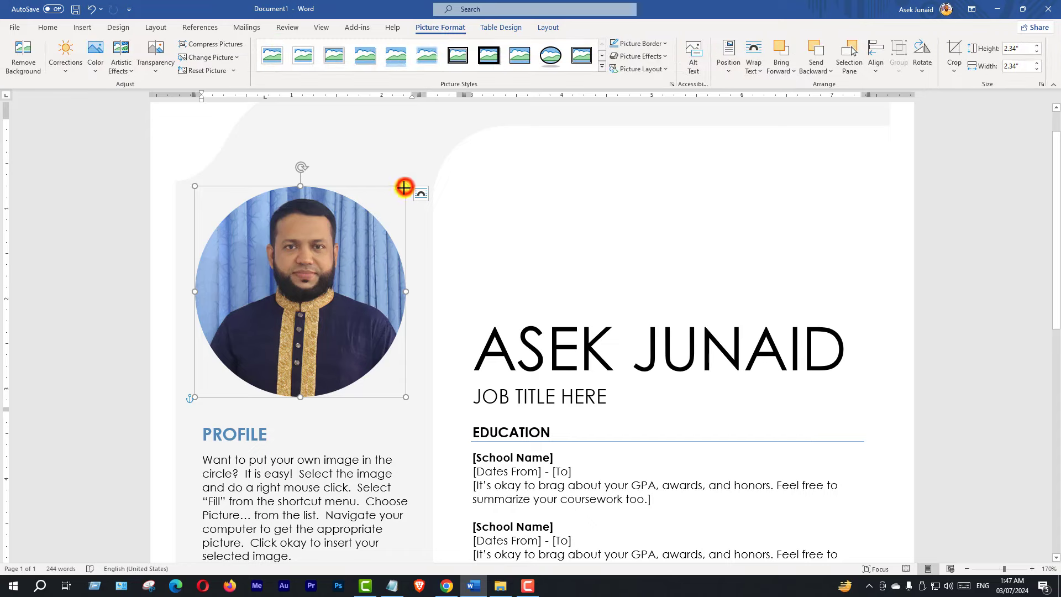
drag(404, 187, 389, 202)
drag(310, 249, 310, 235)
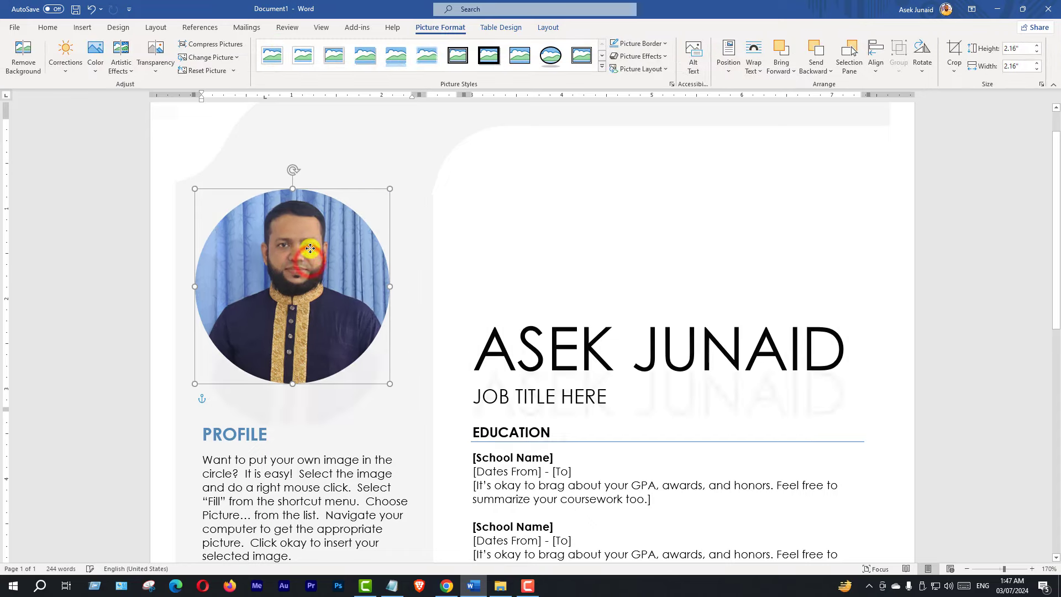
Review the finished resume, selecting the PROFILE paragraph, then go to the File home page.
scroll(940, 381, down, 3)
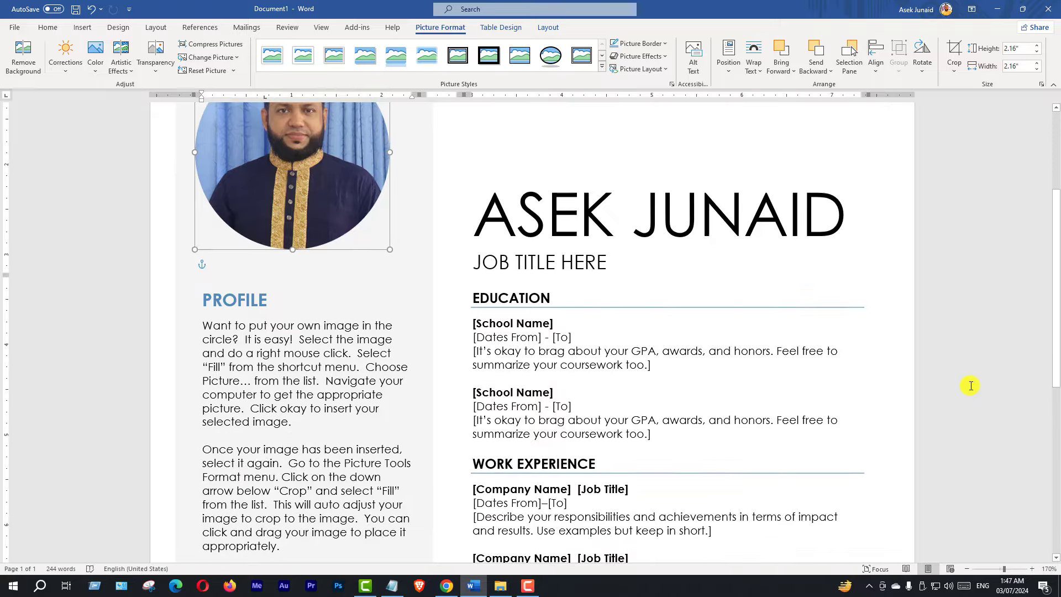
scroll(857, 371, down, 3)
triple_click(263, 236)
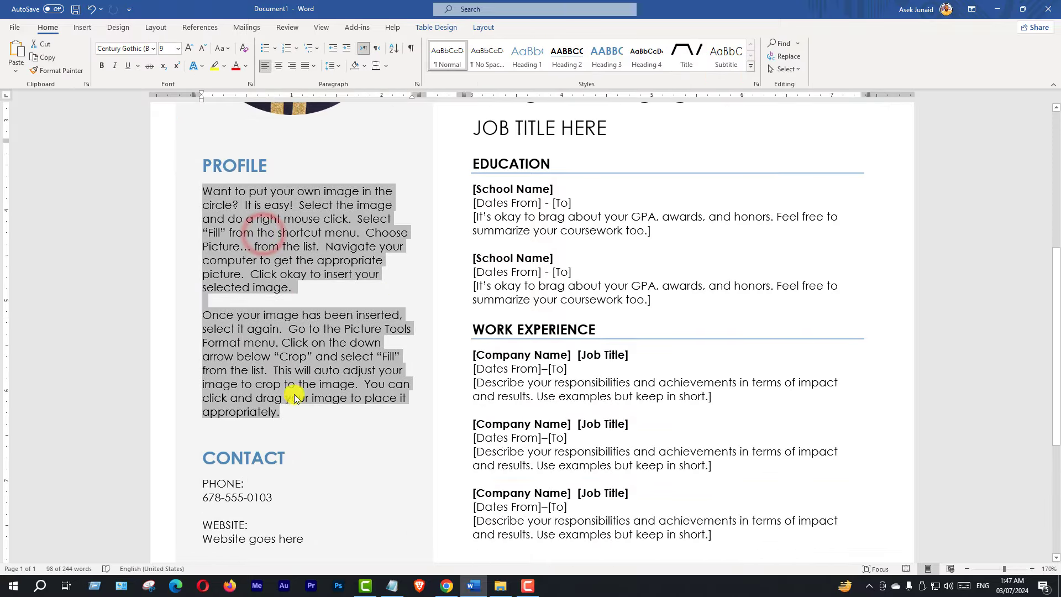
scroll(306, 386, down, 3)
scroll(306, 387, down, 2)
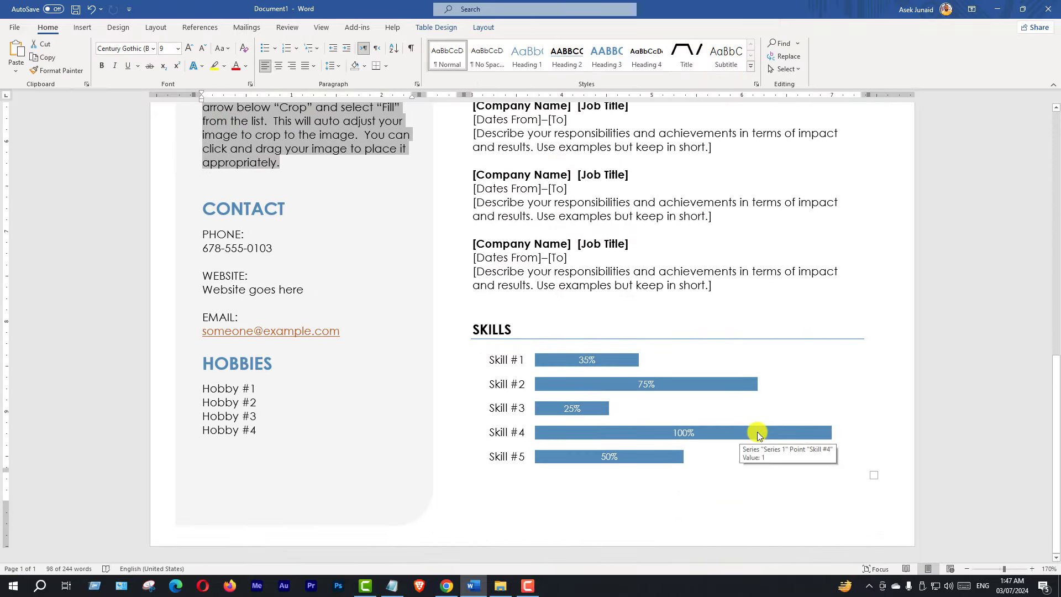
scroll(758, 434, up, 1)
scroll(758, 434, up, 3)
scroll(758, 433, up, 3)
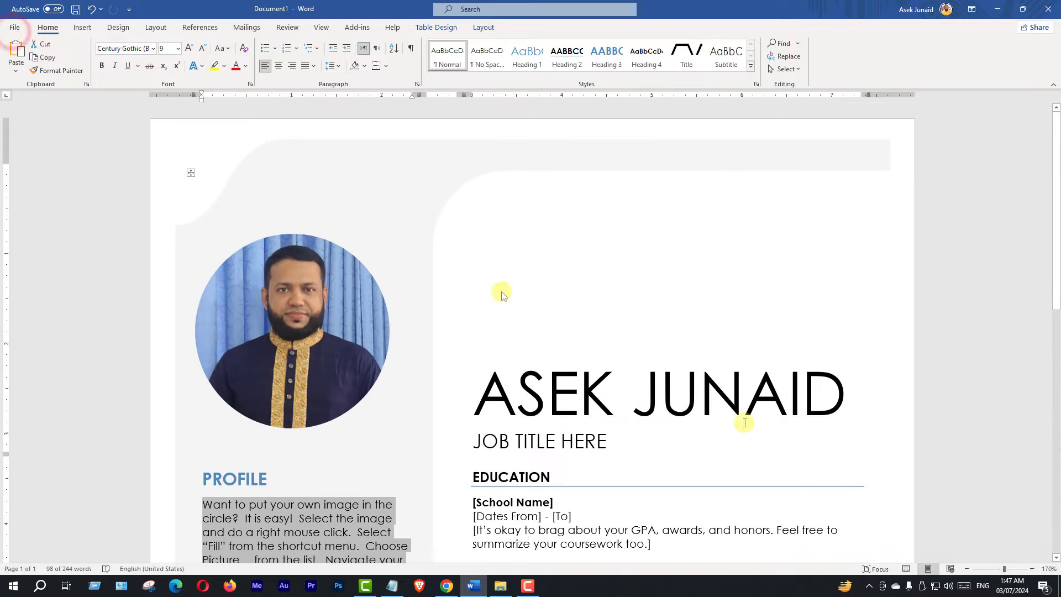
scroll(727, 360, down, 3)
scroll(741, 360, down, 3)
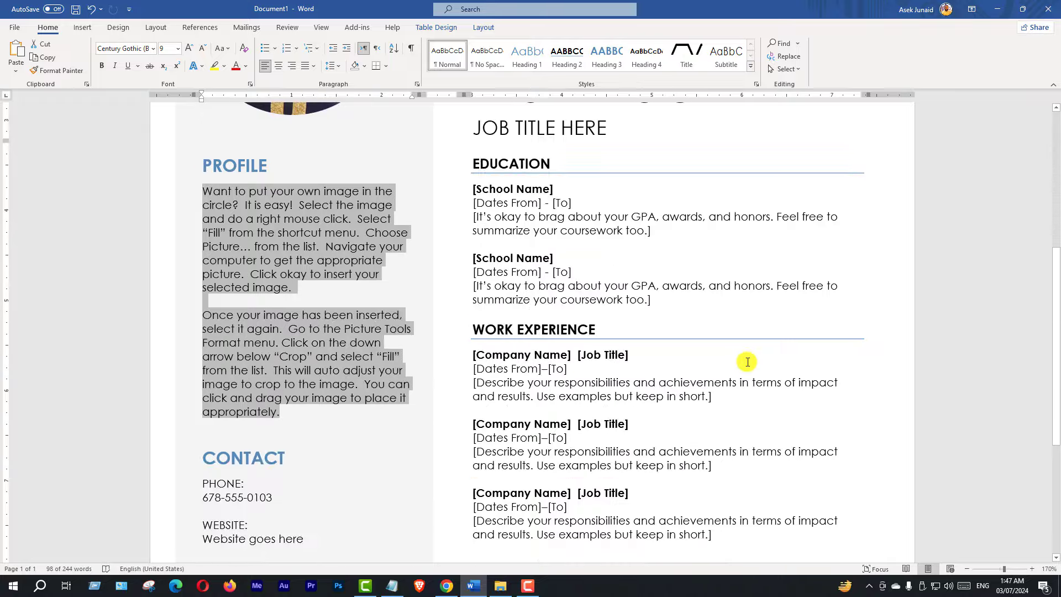
scroll(746, 364, down, 5)
scroll(749, 367, up, 8)
scroll(711, 356, up, 3)
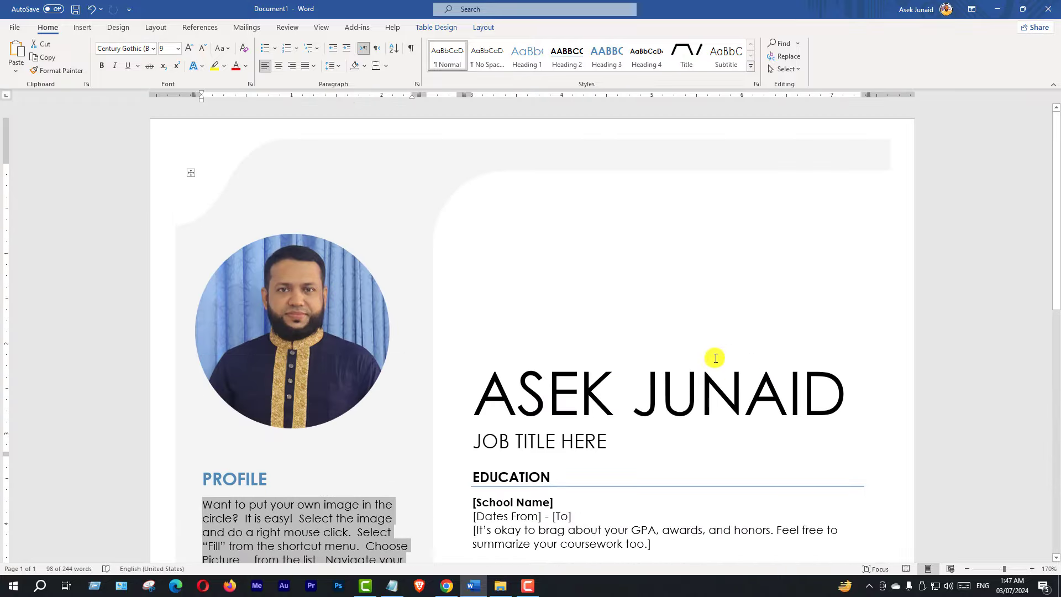
click(14, 29)
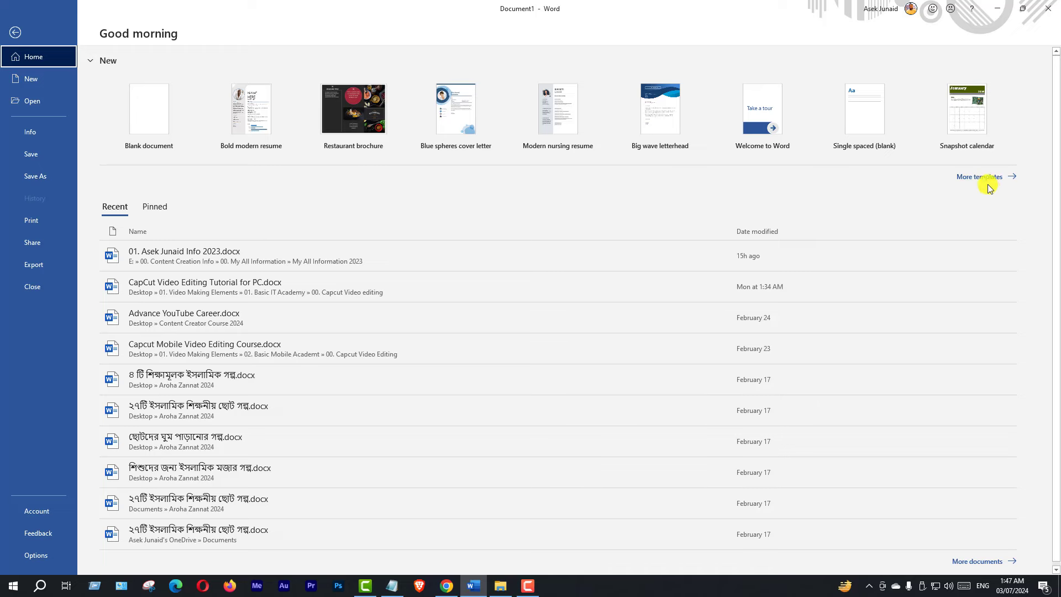
Leave the File backstage and scroll through the resume to review the circular photo and name.
click(13, 27)
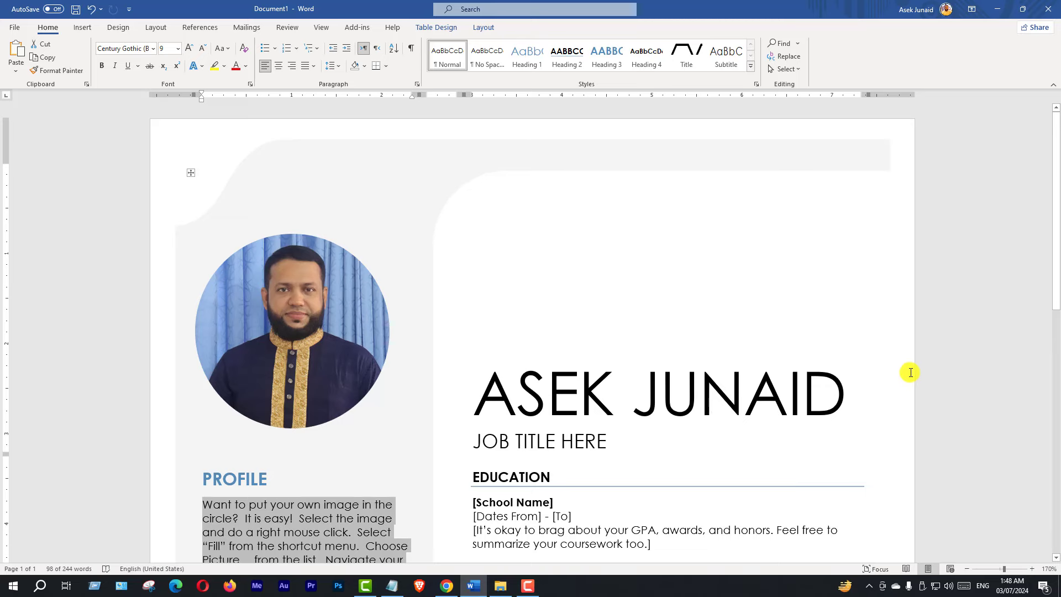
scroll(910, 374, down, 5)
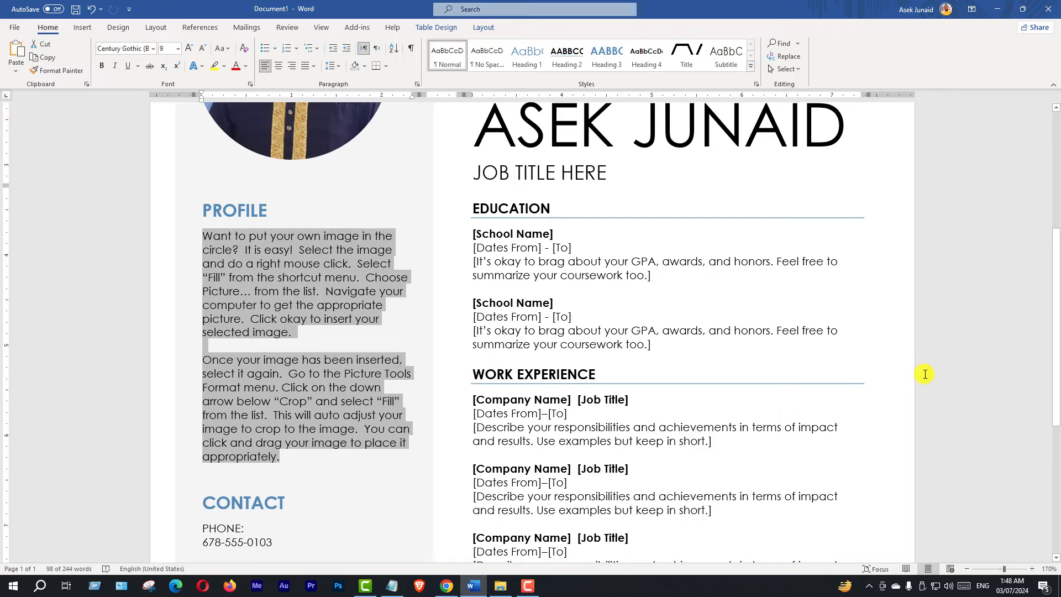
scroll(925, 374, up, 5)
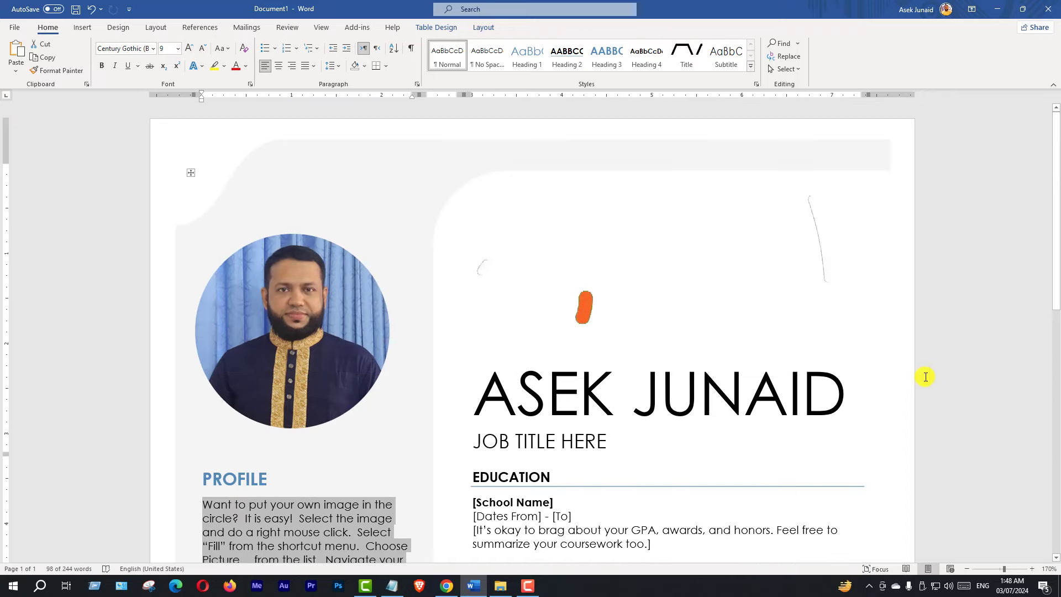